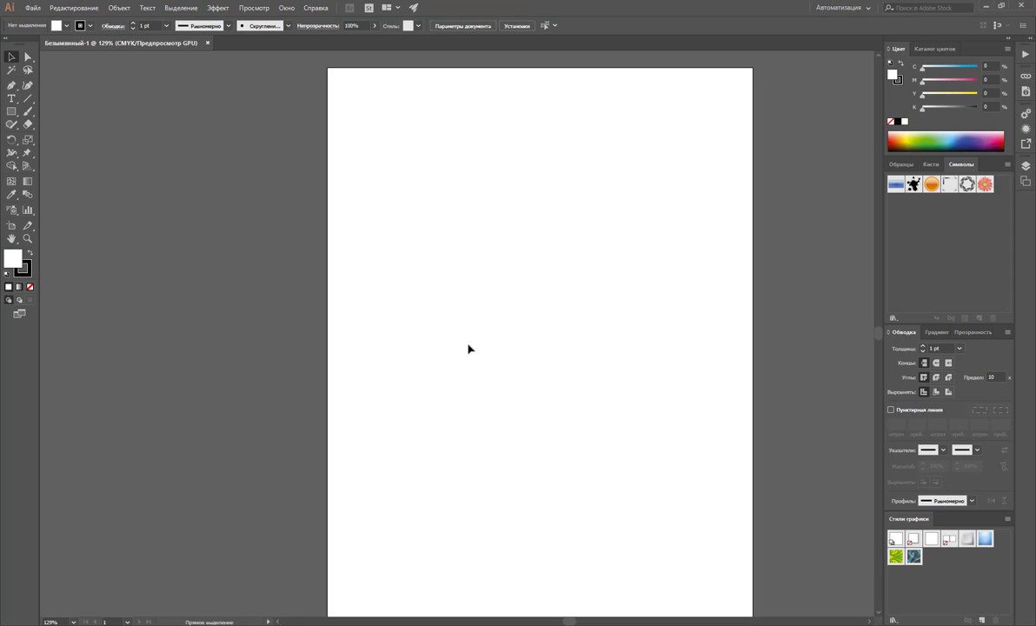
Step: Draw a closed narrow triangle with the Pen tool, about 10 mm wide and 61 mm tall, with a nearly vertical straight edge
{"action": "key", "text": "ctrl+0"}
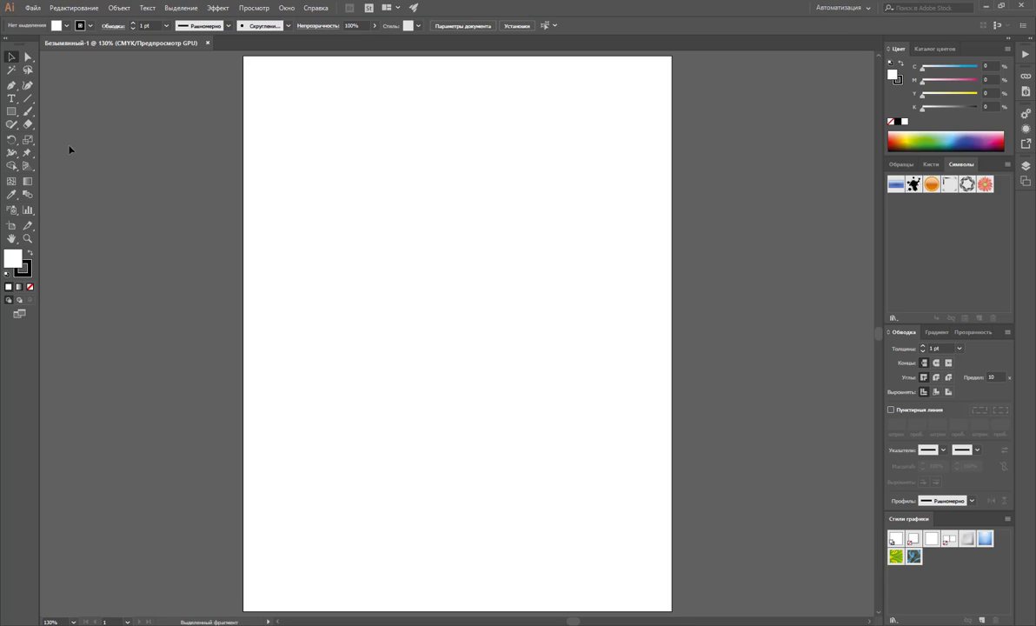
{"action": "left_click", "coordinate": [12, 86]}
{"action": "left_click", "coordinate": [417, 246]}
{"action": "left_click", "coordinate": [418, 125]}
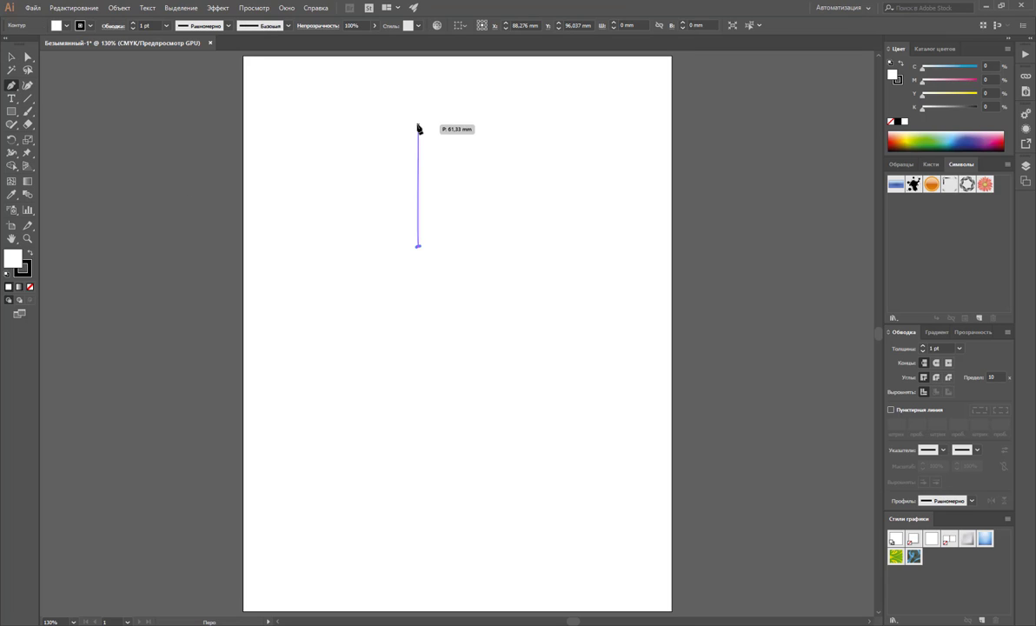
{"action": "left_click", "coordinate": [436, 177]}
{"action": "left_click", "coordinate": [418, 246]}
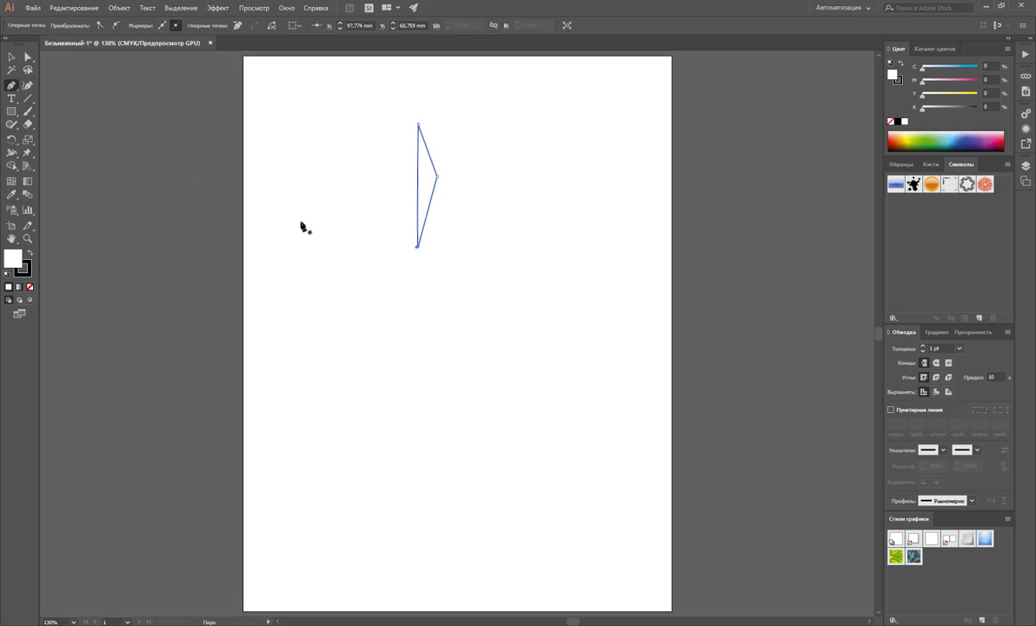
{"action": "left_click", "coordinate": [12, 57]}
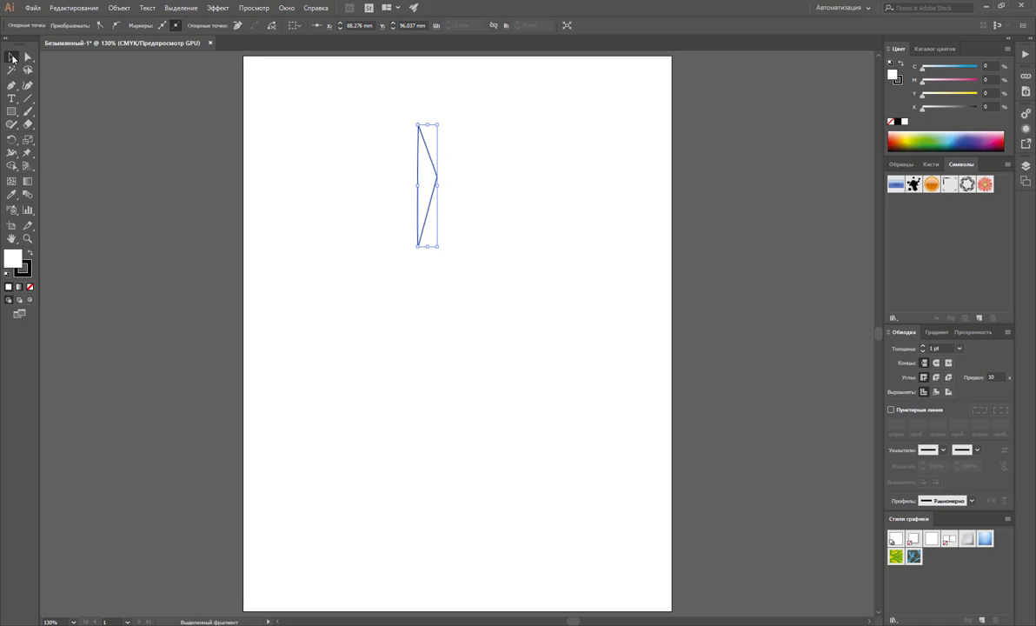
Step: Fill the triangle with the dark magenta swatch (C=35 M=100 Y=35 K=10)
{"action": "left_click", "coordinate": [902, 164]}
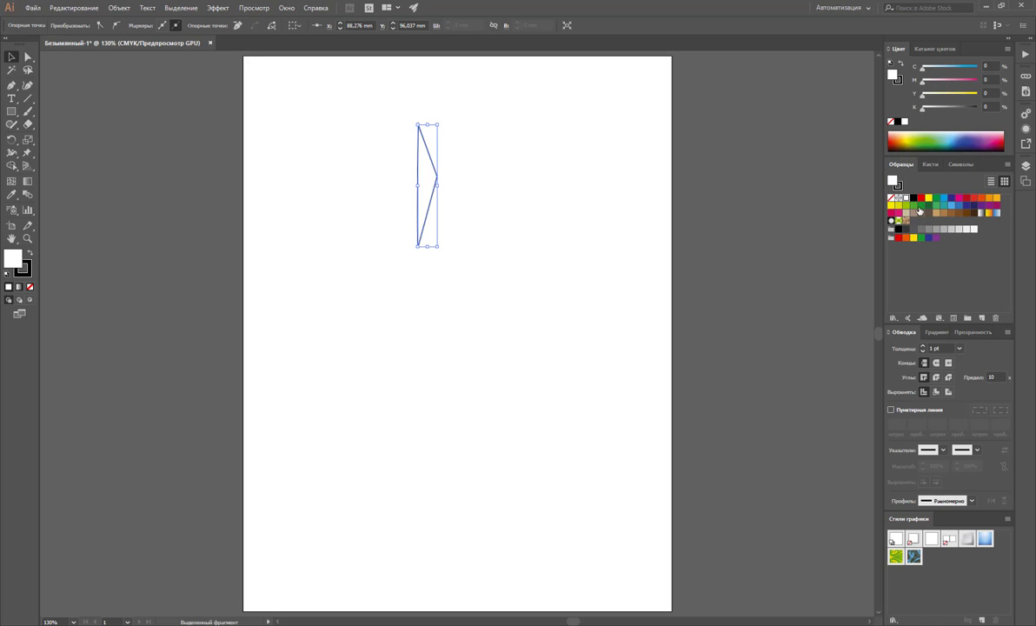
{"action": "left_click", "coordinate": [998, 207]}
{"action": "left_click", "coordinate": [606, 240]}
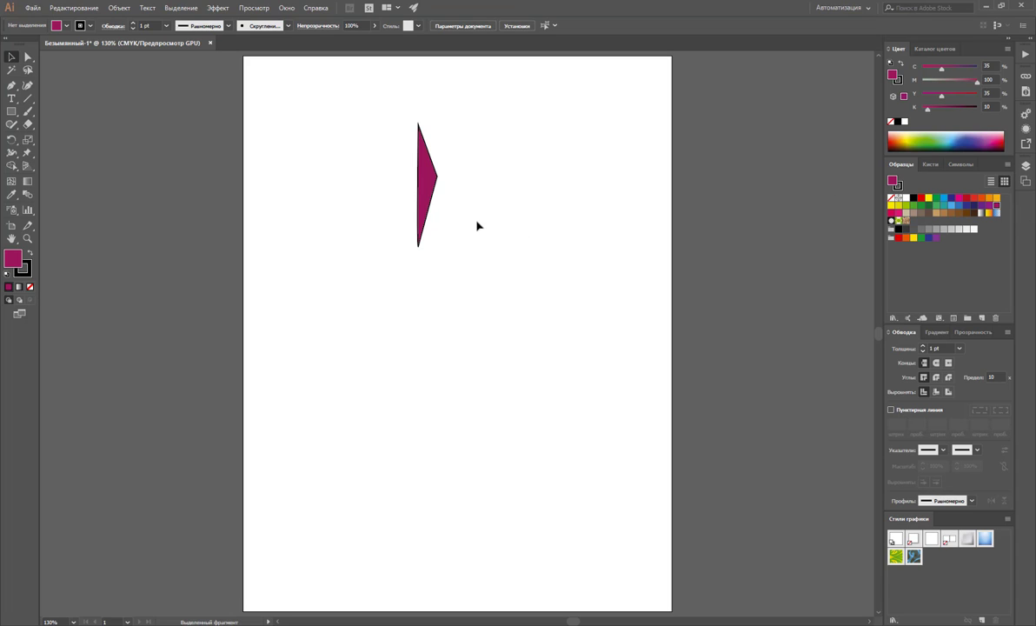
Step: Reflect a copy of the triangle across its straight vertical edge and fill the copy with bright pink (C=0 M=95 Y=20 K=0)
{"action": "left_click", "coordinate": [430, 179]}
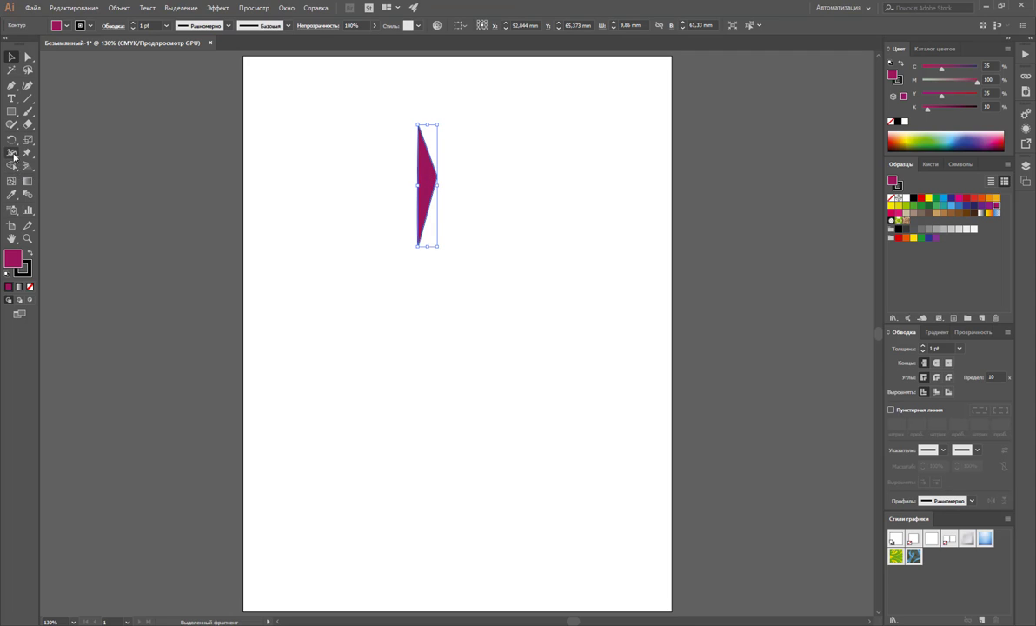
{"action": "left_click", "coordinate": [11, 139]}
{"action": "left_click", "coordinate": [50, 153]}
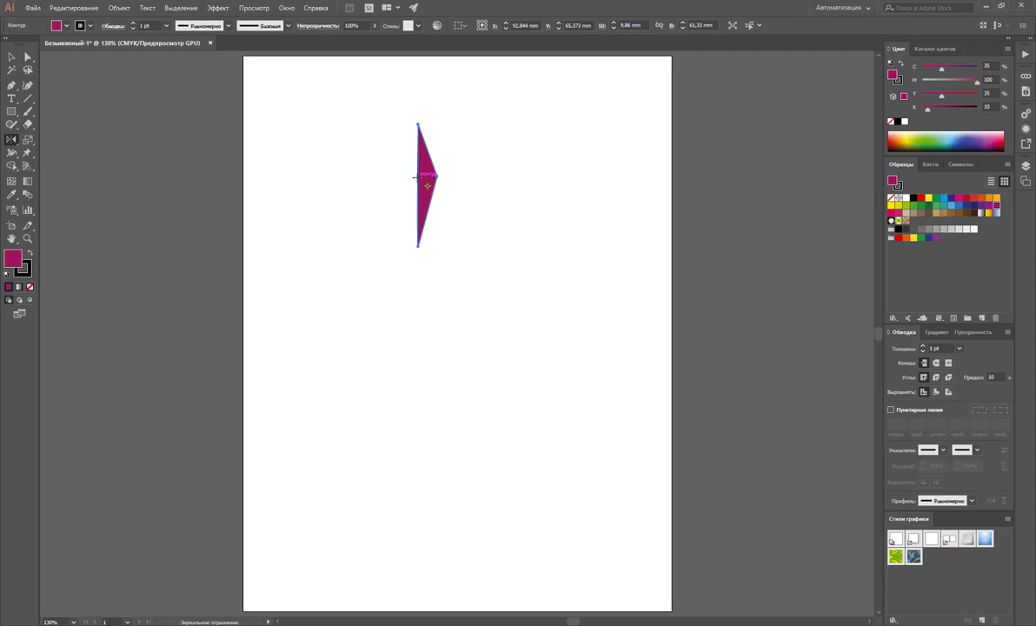
{"action": "left_click_drag", "start_coordinate": [427, 180], "coordinate": [382, 175]}
{"action": "key", "text": "v"}
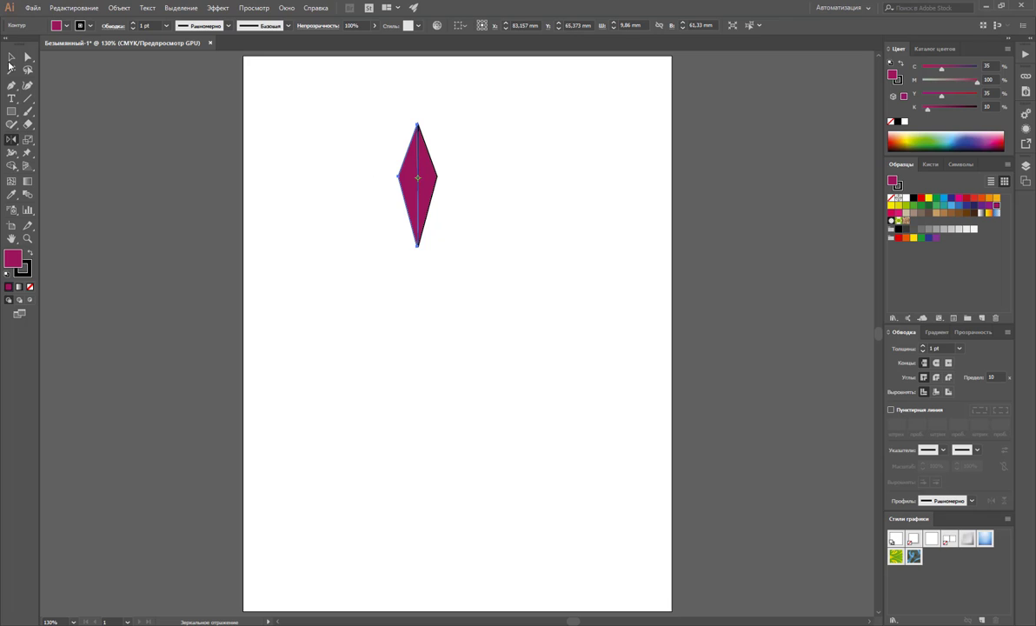
{"action": "left_click", "coordinate": [896, 214]}
Step: Rotate a copy of the two-tone petal about its lower tip and repeat the transformation to form a flower of eight evenly spaced petals
{"action": "left_click_drag", "start_coordinate": [513, 257], "coordinate": [400, 127]}
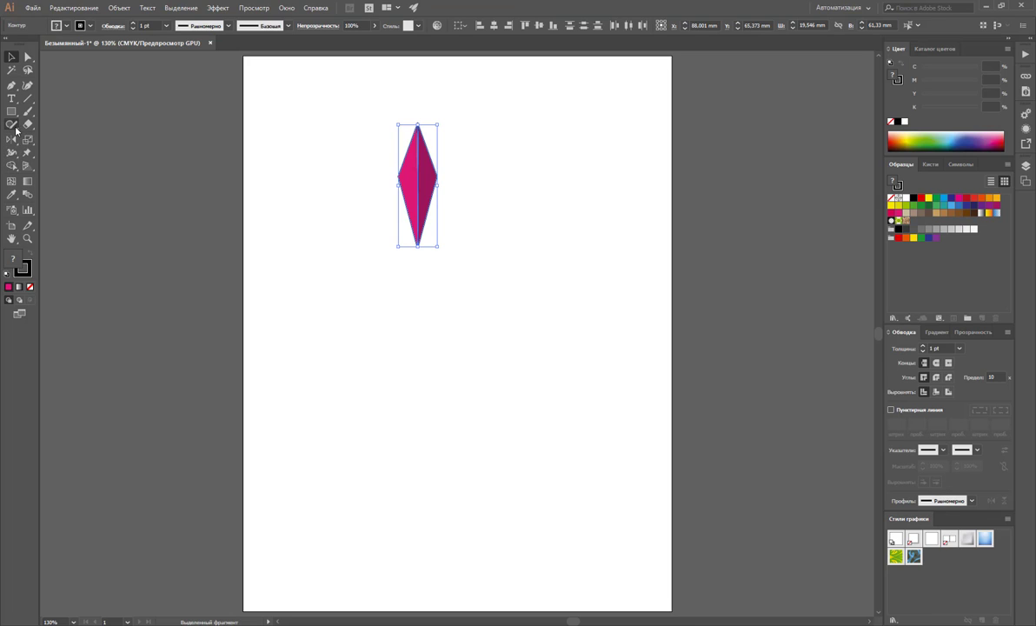
{"action": "key", "text": "r"}
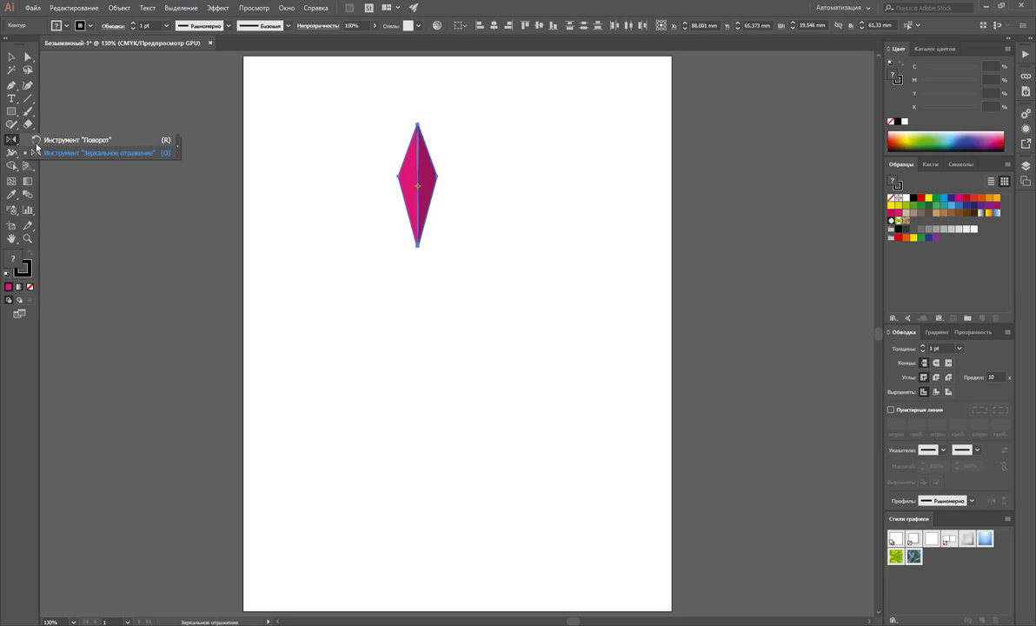
{"action": "left_click", "coordinate": [418, 245]}
{"action": "left_click_drag", "start_coordinate": [439, 217], "coordinate": [350, 208]}
{"action": "key", "text": "ctrl+d"}
{"action": "key", "text": "ctrl+d"}
{"action": "key", "text": "ctrl+d"}
{"action": "key", "text": "ctrl+d"}
{"action": "key", "text": "ctrl+d"}
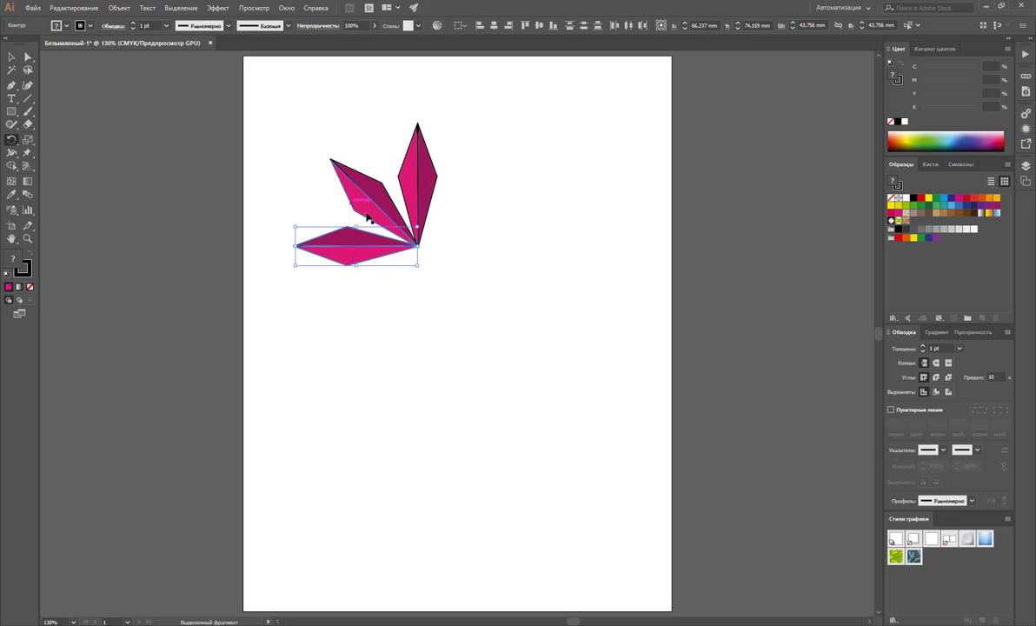
{"action": "key", "text": "ctrl+d"}
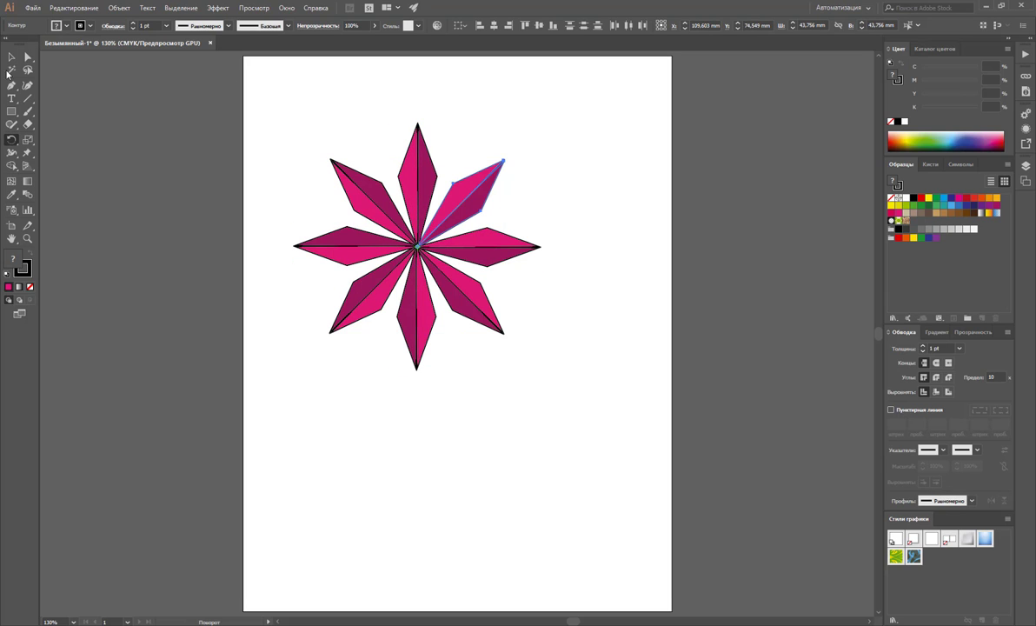
Step: Remove the stroke from all petals of the flower
{"action": "left_click", "coordinate": [11, 57]}
{"action": "left_click_drag", "start_coordinate": [552, 121], "coordinate": [296, 339]}
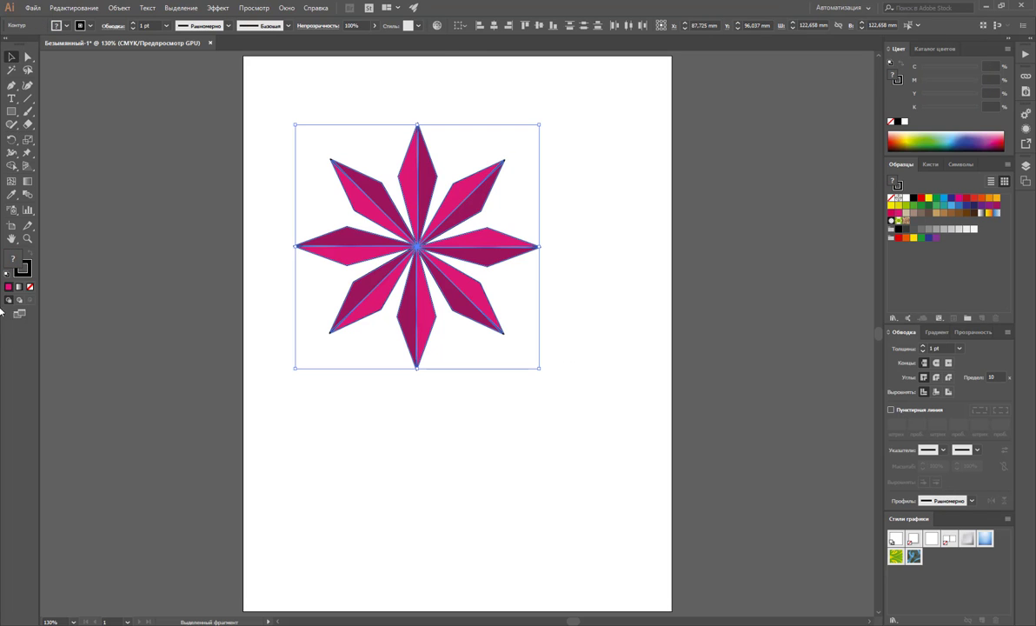
{"action": "left_click", "coordinate": [30, 286]}
{"action": "left_click", "coordinate": [231, 363]}
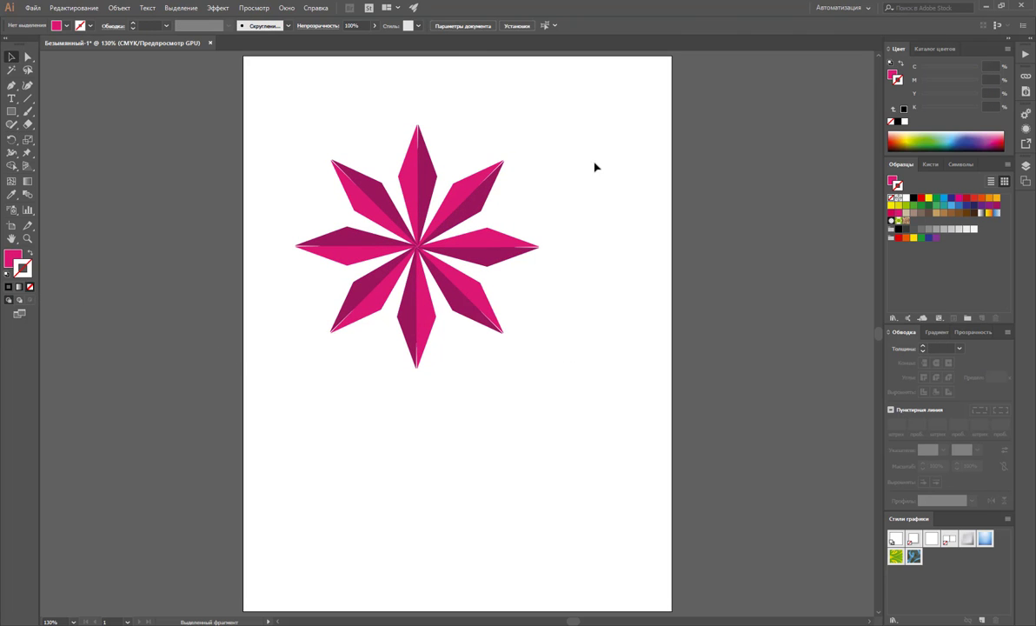
Step: Scale the whole flower down proportionally to about 91 mm wide
{"action": "left_click_drag", "start_coordinate": [579, 155], "coordinate": [322, 332]}
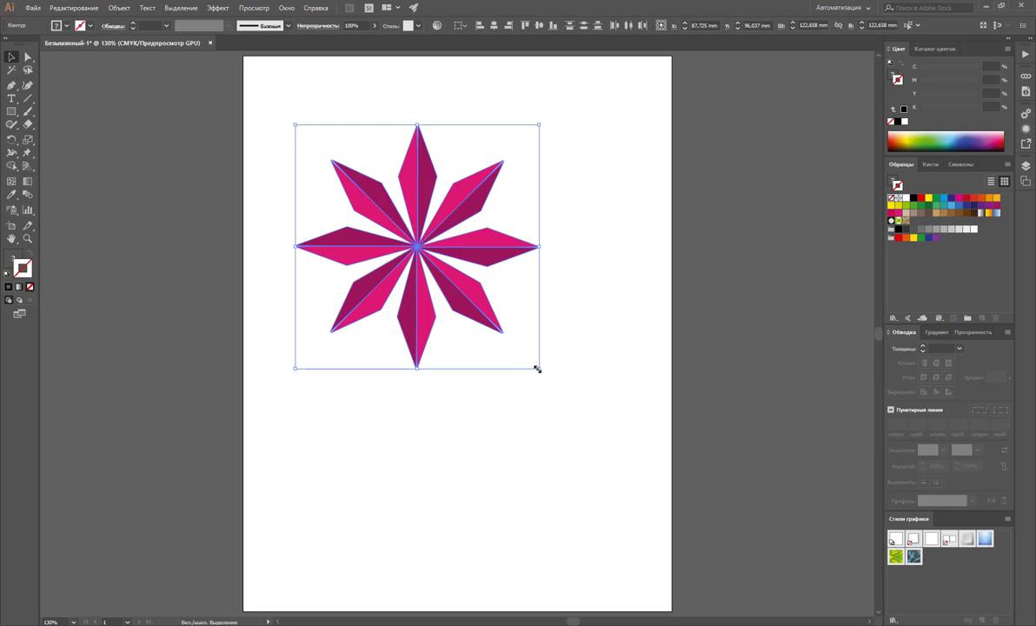
{"action": "left_click_drag", "start_coordinate": [537, 366], "coordinate": [475, 304]}
{"action": "left_click", "coordinate": [525, 344]}
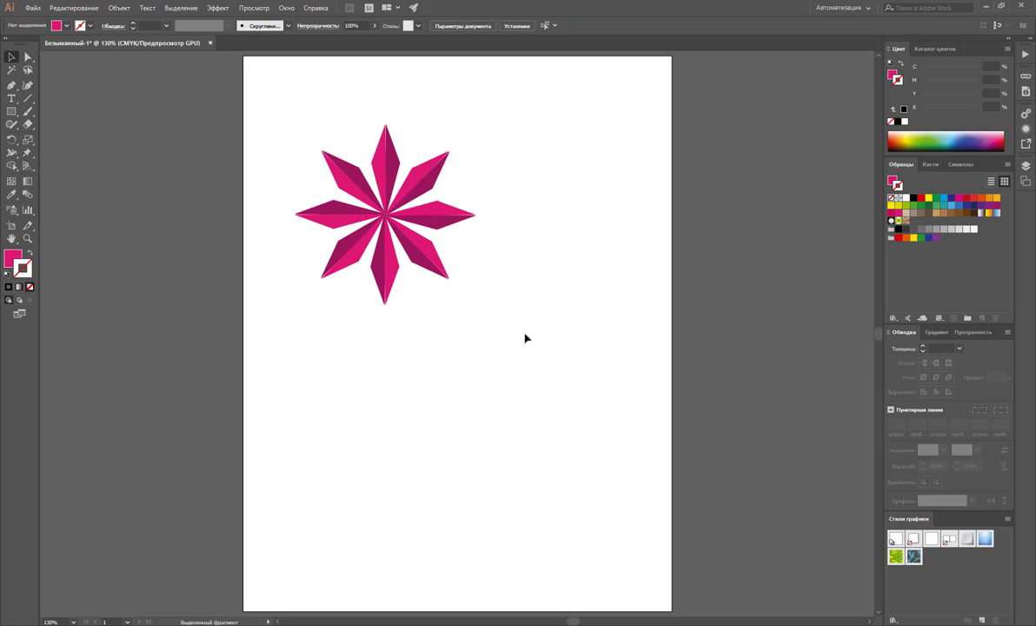
Step: Duplicate the flower into the lower right part of the artboard
{"action": "left_click_drag", "start_coordinate": [525, 337], "coordinate": [308, 125]}
{"action": "left_click_drag", "start_coordinate": [385, 168], "coordinate": [534, 377]}
{"action": "left_click", "coordinate": [471, 262]}
Step: Group all petals of the original flower and move the group slightly to the right
{"action": "left_click_drag", "start_coordinate": [491, 306], "coordinate": [294, 121]}
{"action": "right_click", "coordinate": [334, 165]}
{"action": "left_click", "coordinate": [391, 232]}
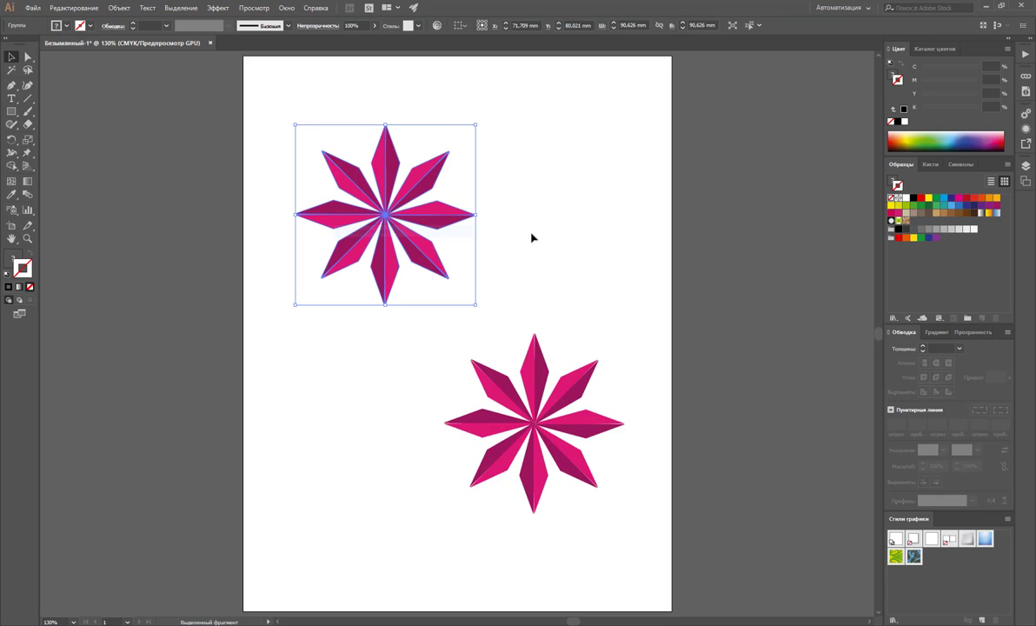
{"action": "left_click", "coordinate": [532, 236]}
{"action": "left_click", "coordinate": [414, 262]}
{"action": "mouse_move", "coordinate": [414, 262]}
{"action": "left_mouse_down"}
{"action": "mouse_move", "coordinate": [578, 233]}
{"action": "mouse_move", "coordinate": [415, 261]}
{"action": "left_mouse_up"}
{"action": "left_click", "coordinate": [374, 233]}
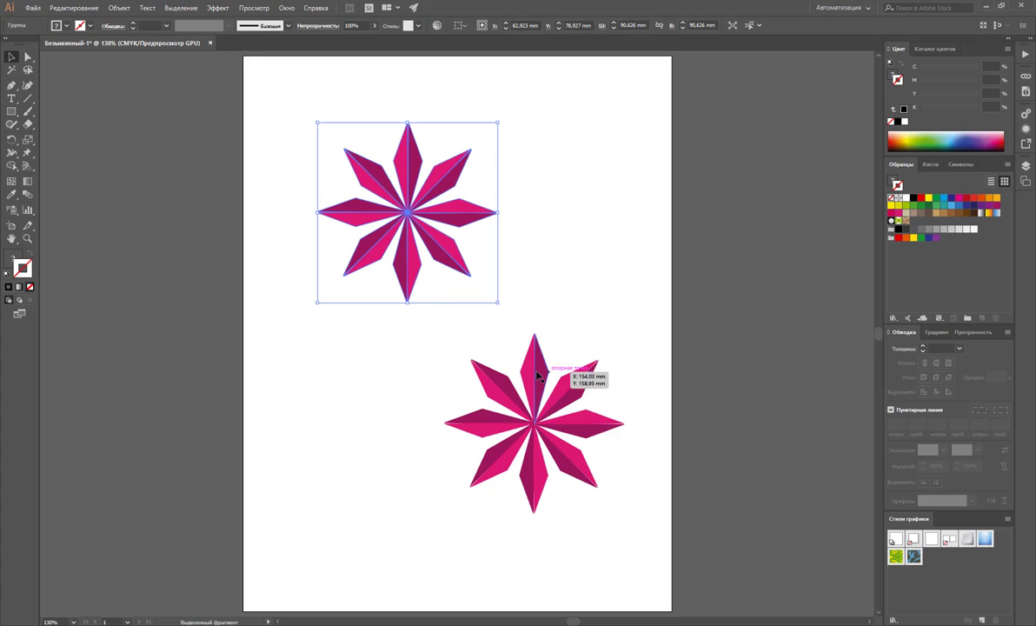
Step: Pull single petal halves out of the ungrouped lower flower and undo these moves
{"action": "left_click_drag", "start_coordinate": [539, 365], "coordinate": [567, 300]}
{"action": "left_click_drag", "start_coordinate": [532, 371], "coordinate": [501, 322]}
{"action": "left_click_drag", "start_coordinate": [500, 394], "coordinate": [533, 340]}
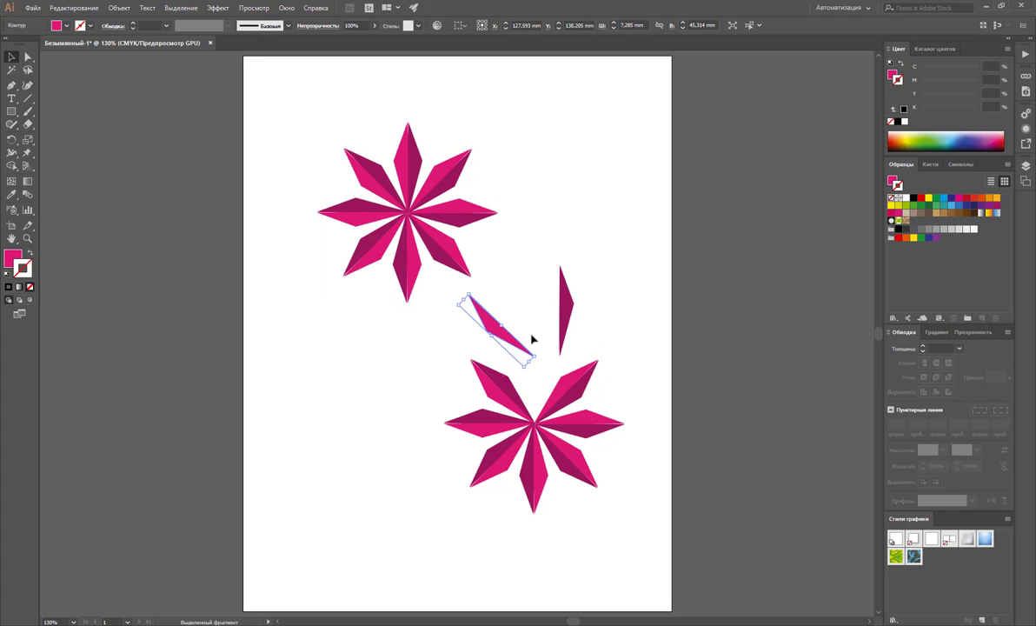
{"action": "key", "text": "ctrl+z"}
{"action": "key", "text": "ctrl+z"}
{"action": "key", "text": "ctrl+z"}
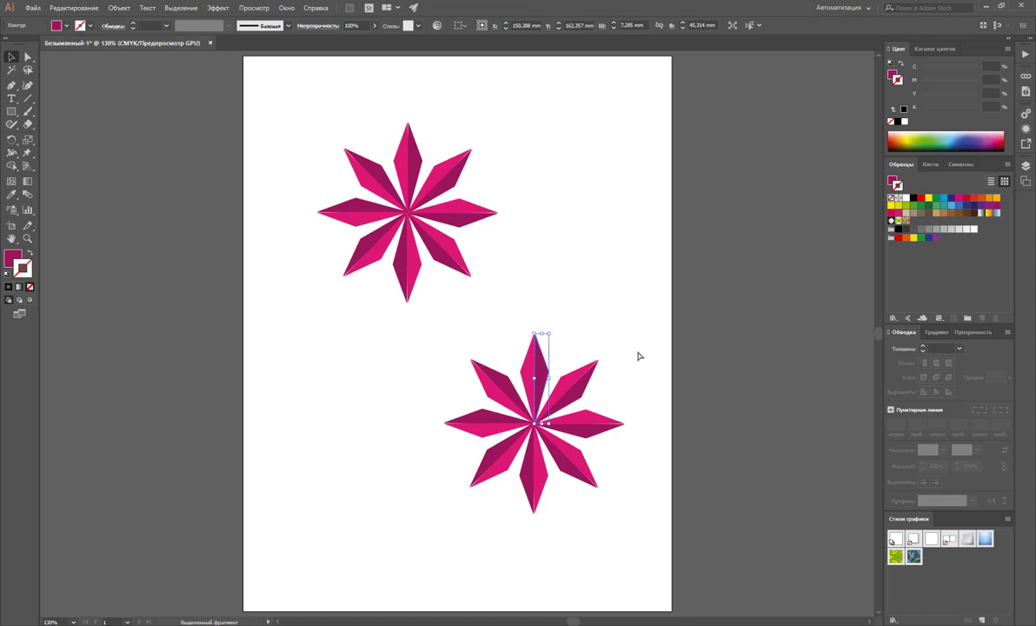
Step: Select all eight bright pink petal halves of the lower flower and group them
{"action": "left_click", "coordinate": [638, 356]}
{"action": "left_click", "coordinate": [569, 385]}
{"action": "left_click", "coordinate": [530, 370], "text": "shift"}
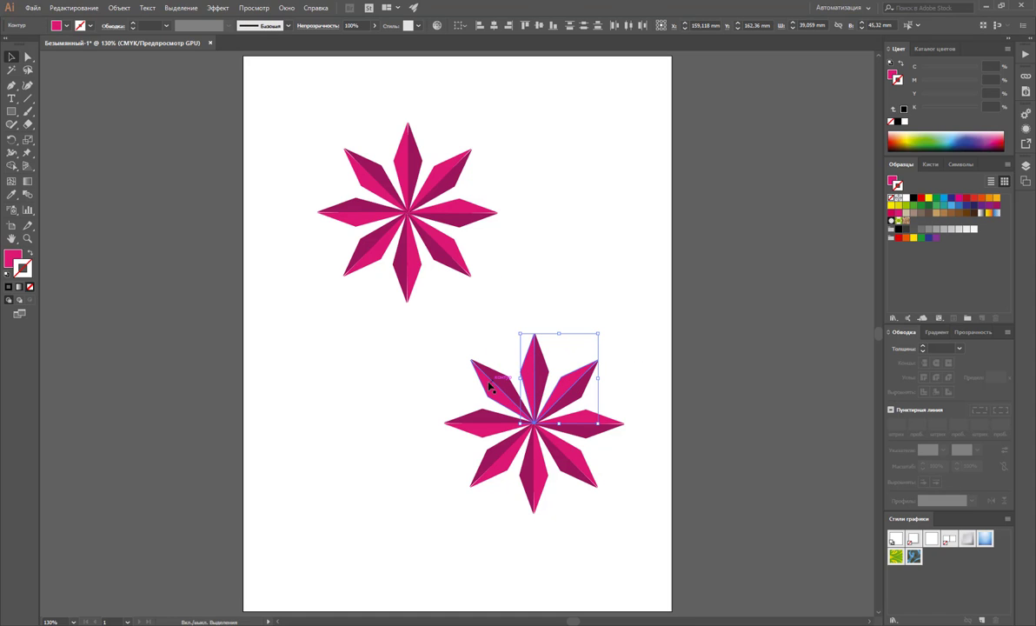
{"action": "left_click", "coordinate": [490, 391], "text": "shift"}
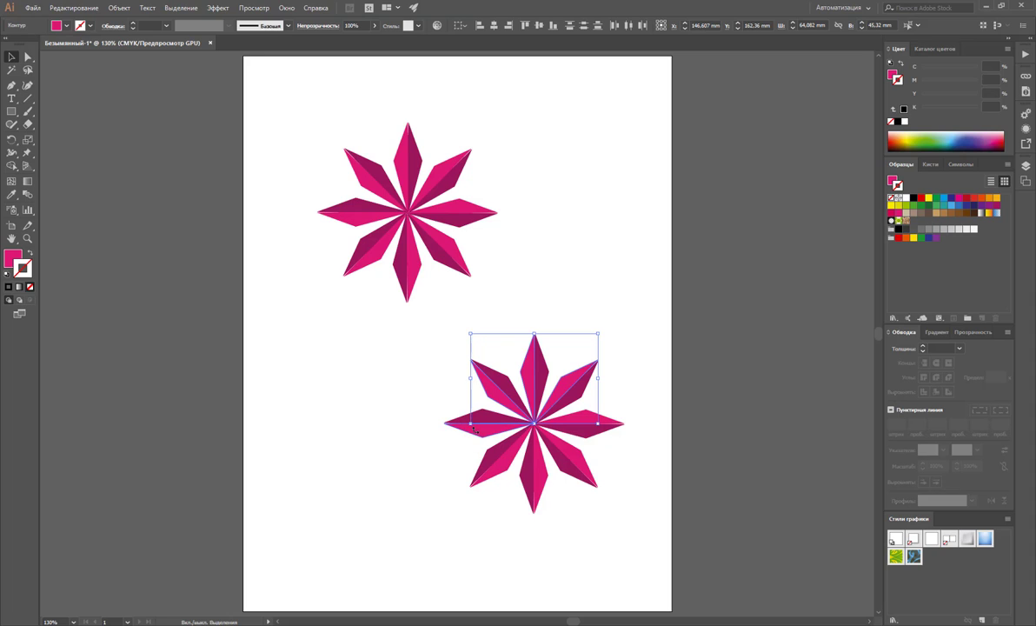
{"action": "left_click", "coordinate": [485, 437], "text": "shift"}
{"action": "left_click", "coordinate": [503, 452], "text": "shift"}
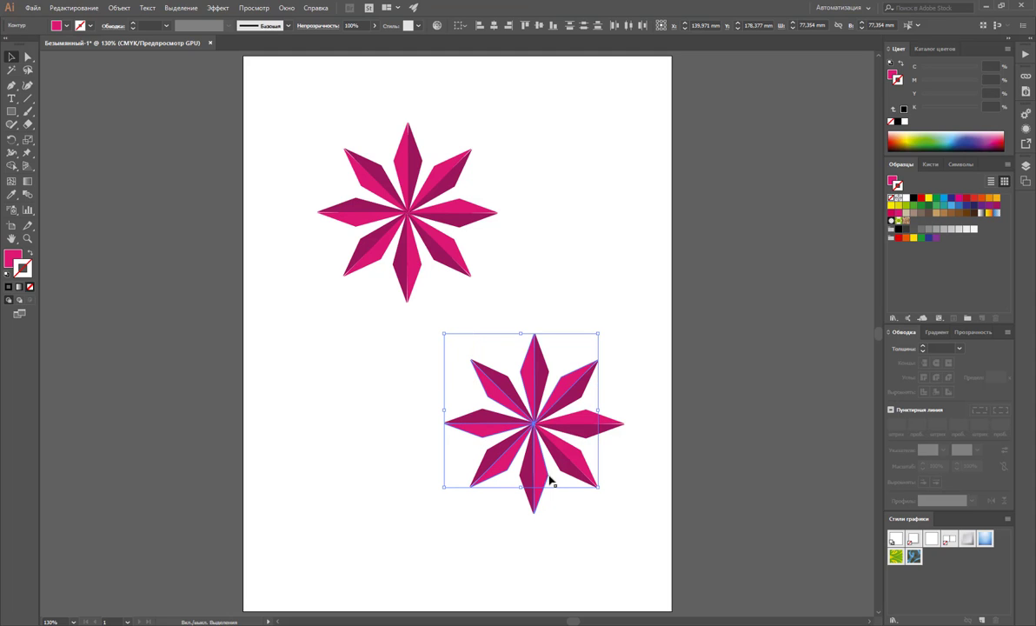
{"action": "left_click", "coordinate": [541, 470], "text": "shift"}
{"action": "left_click", "coordinate": [584, 420], "text": "shift"}
{"action": "right_click", "coordinate": [583, 418]}
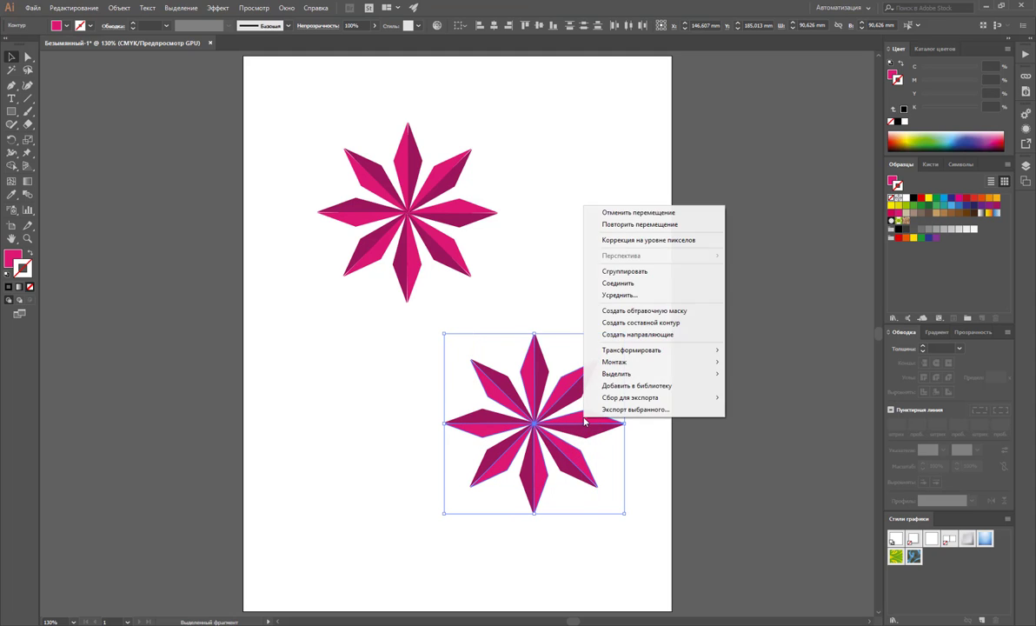
{"action": "left_click", "coordinate": [624, 271]}
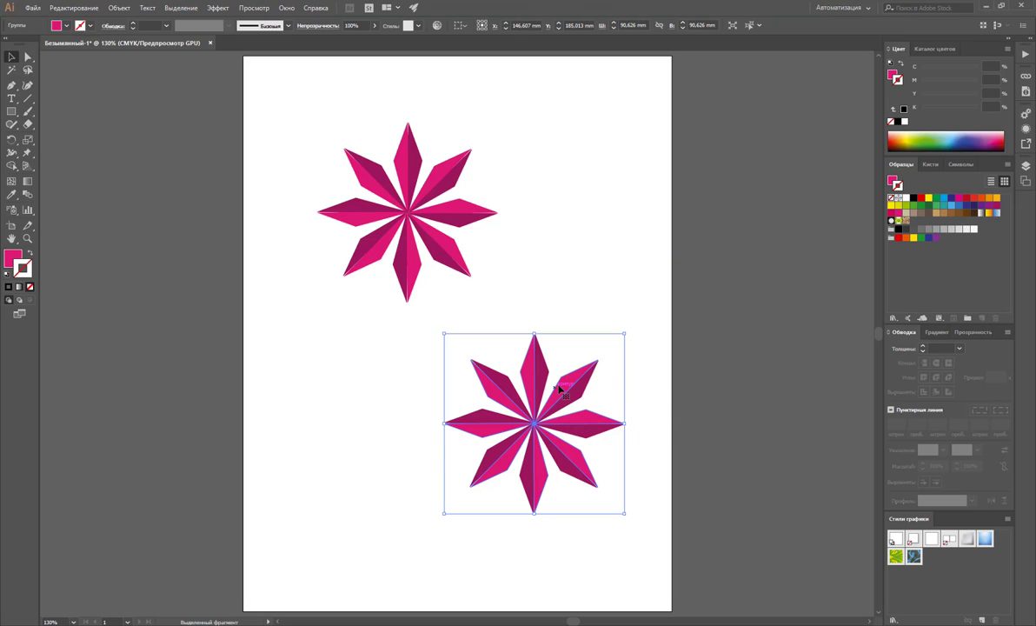
Step: Move the group of pink petal halves out of the lower flower to the left and back into place
{"action": "left_click_drag", "start_coordinate": [556, 386], "coordinate": [383, 387]}
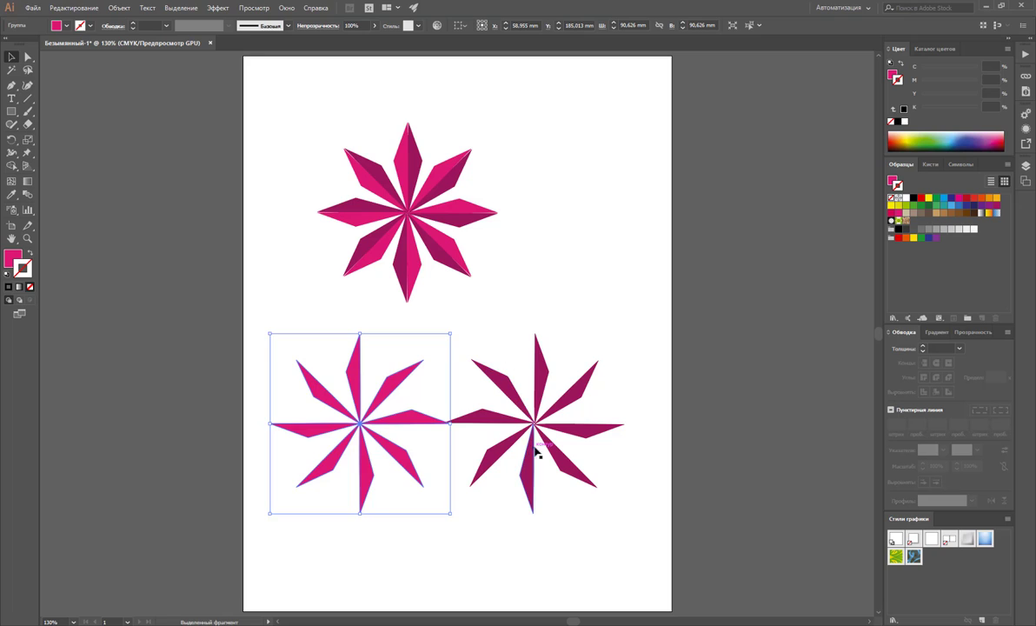
{"action": "left_click_drag", "start_coordinate": [417, 422], "coordinate": [592, 422]}
{"action": "left_click", "coordinate": [727, 298]}
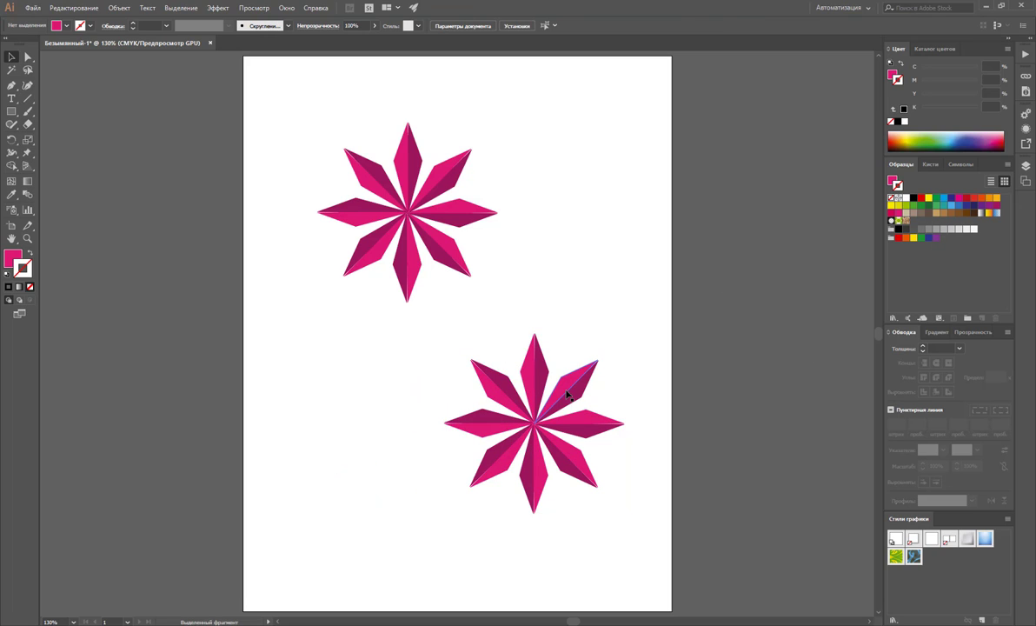
Step: Fill the grouped pink petal halves of the lower flower with yellow (Y=100)
{"action": "left_click", "coordinate": [565, 388]}
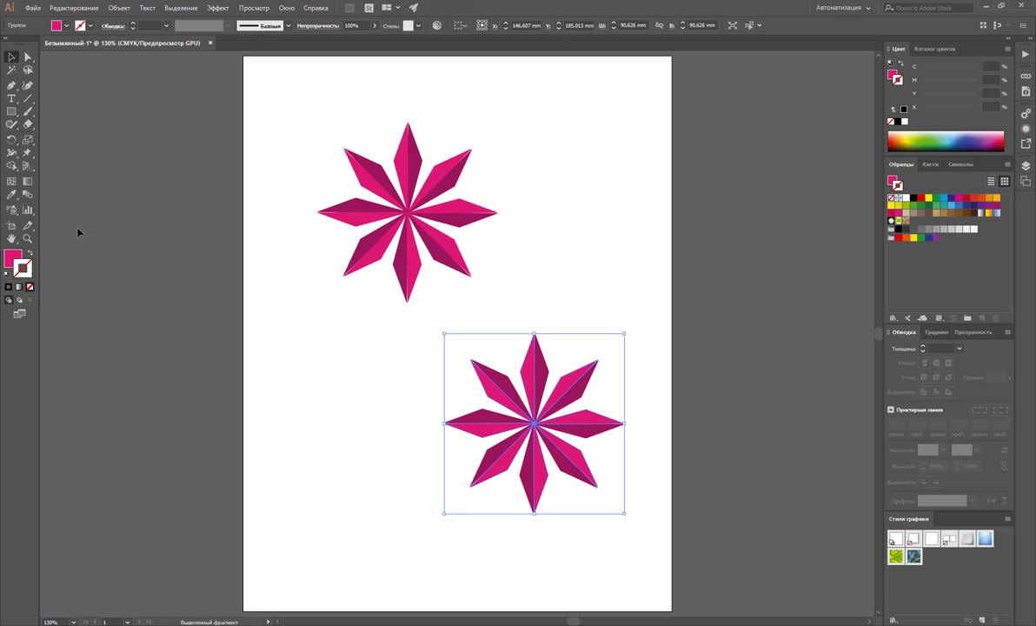
{"action": "left_click", "coordinate": [12, 258]}
{"action": "left_click", "coordinate": [928, 201]}
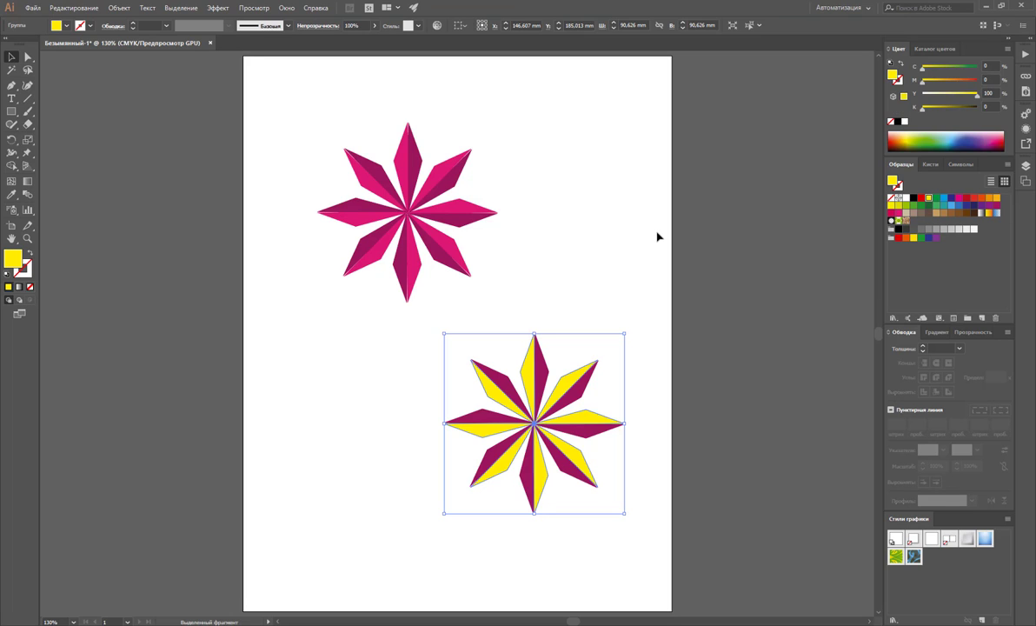
{"action": "left_click", "coordinate": [657, 235]}
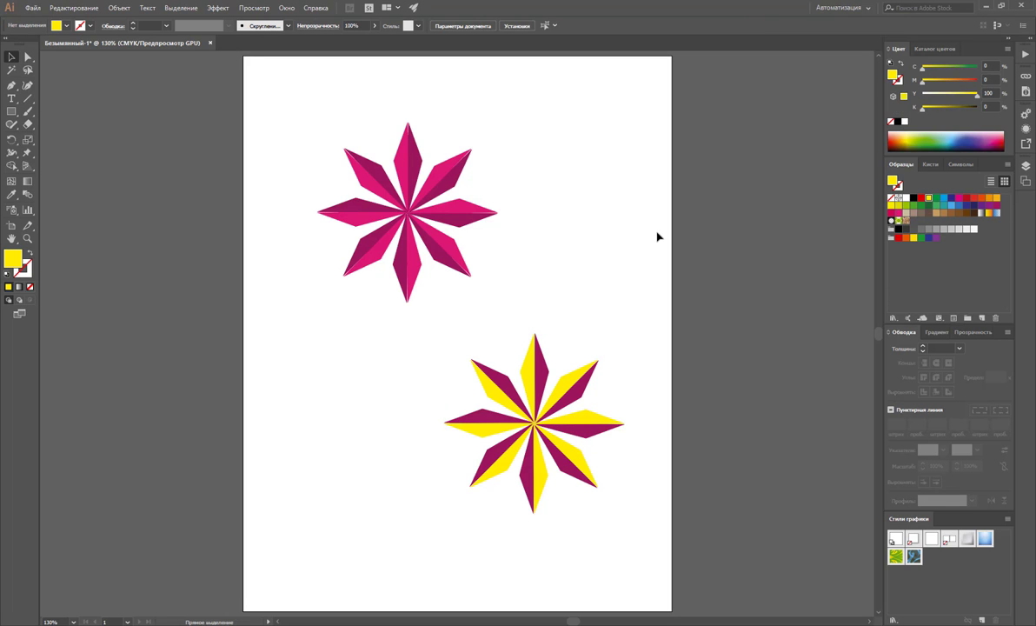
Step: Undo the yellow fill and the grouping of the petal halves
{"action": "key", "text": "ctrl+z"}
{"action": "key", "text": "ctrl+z"}
{"action": "left_click", "coordinate": [643, 302]}
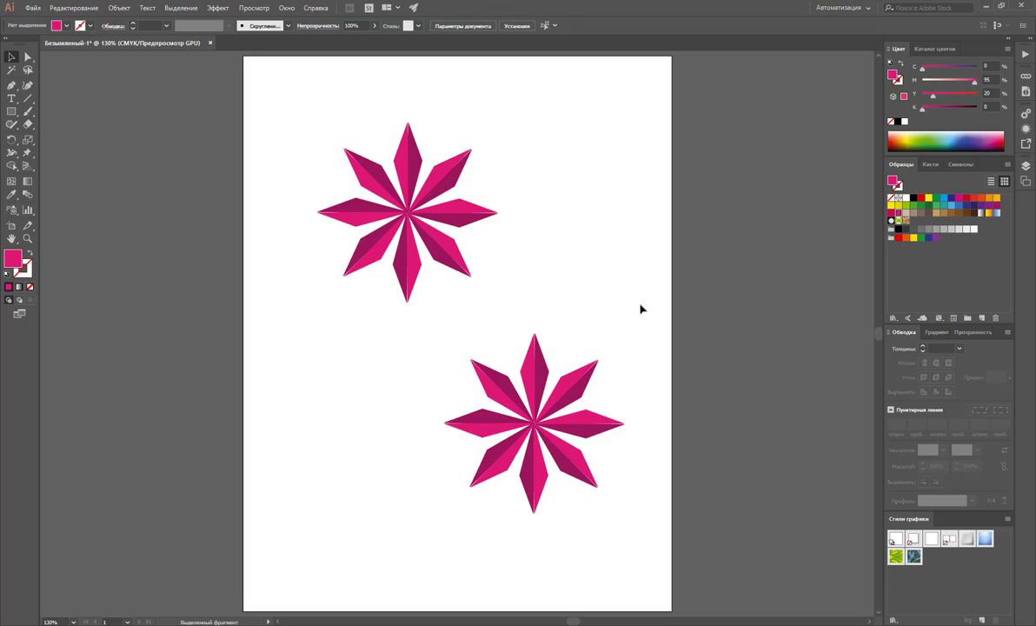
Step: Group the two halves of the lower flower's upper-right petal and move that petal away from the flower
{"action": "left_click", "coordinate": [539, 352]}
{"action": "right_click", "coordinate": [539, 352]}
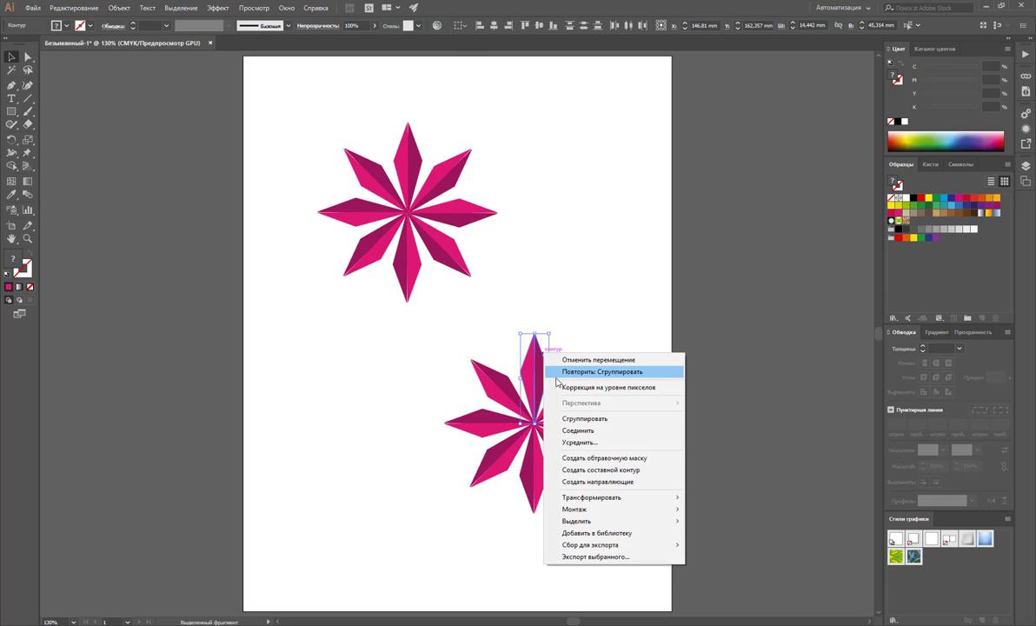
{"action": "left_click_drag", "start_coordinate": [613, 337], "coordinate": [652, 361]}
{"action": "right_click", "coordinate": [589, 366]}
{"action": "left_click", "coordinate": [664, 433]}
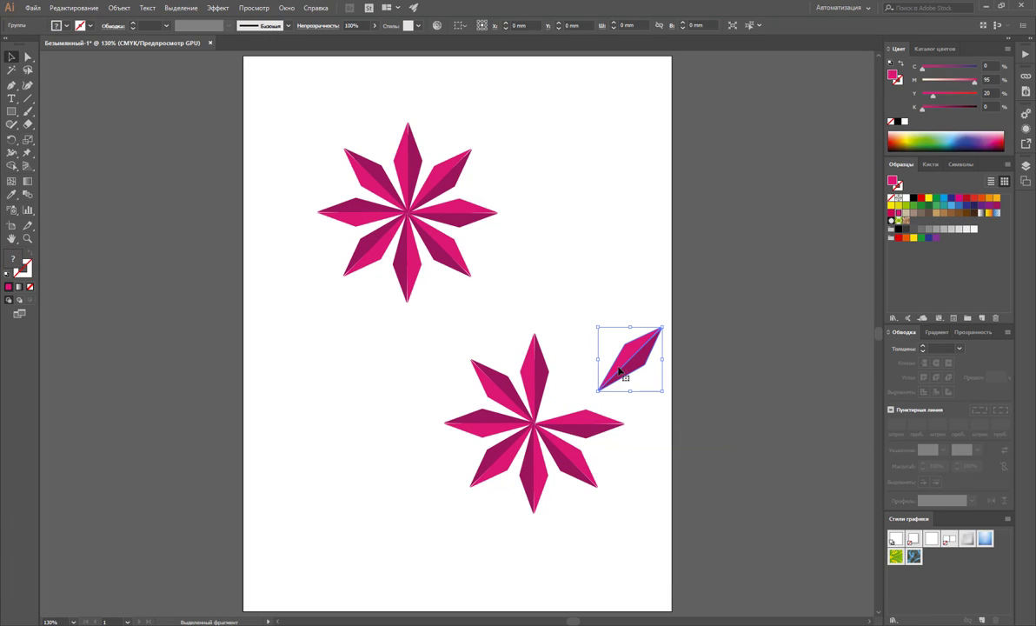
Step: Undo the moving and grouping of the upper-right petal
{"action": "key", "text": "ctrl+z"}
{"action": "key", "text": "ctrl+z"}
{"action": "key", "text": "ctrl+z"}
{"action": "key", "text": "ctrl+z"}
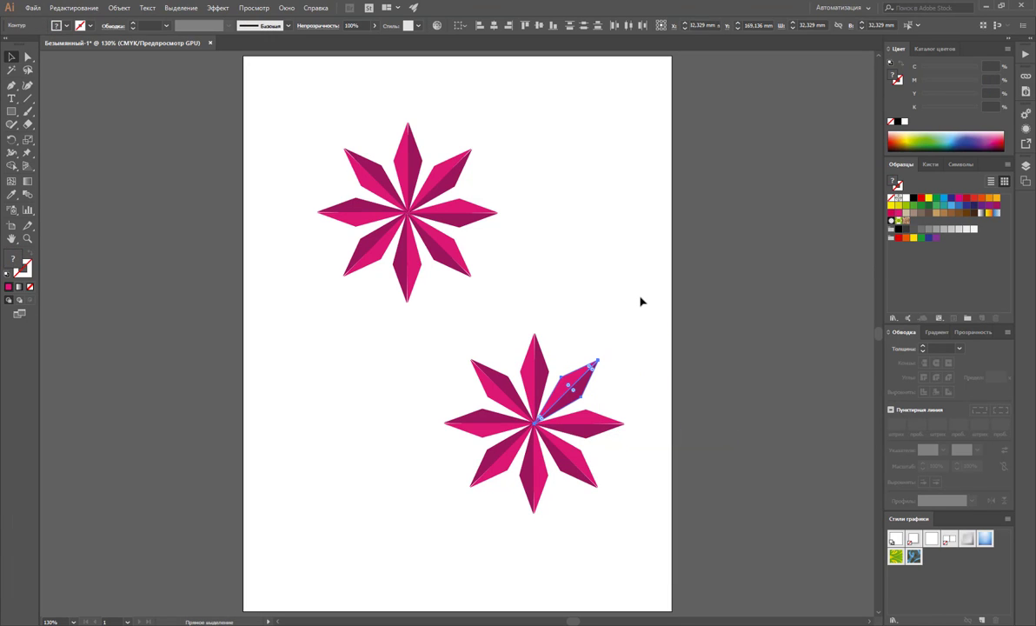
Step: Place a copy of the upper flower, scaled to about 65 mm wide and rotated between the petals, centred on the lower flower
{"action": "left_click", "coordinate": [642, 317]}
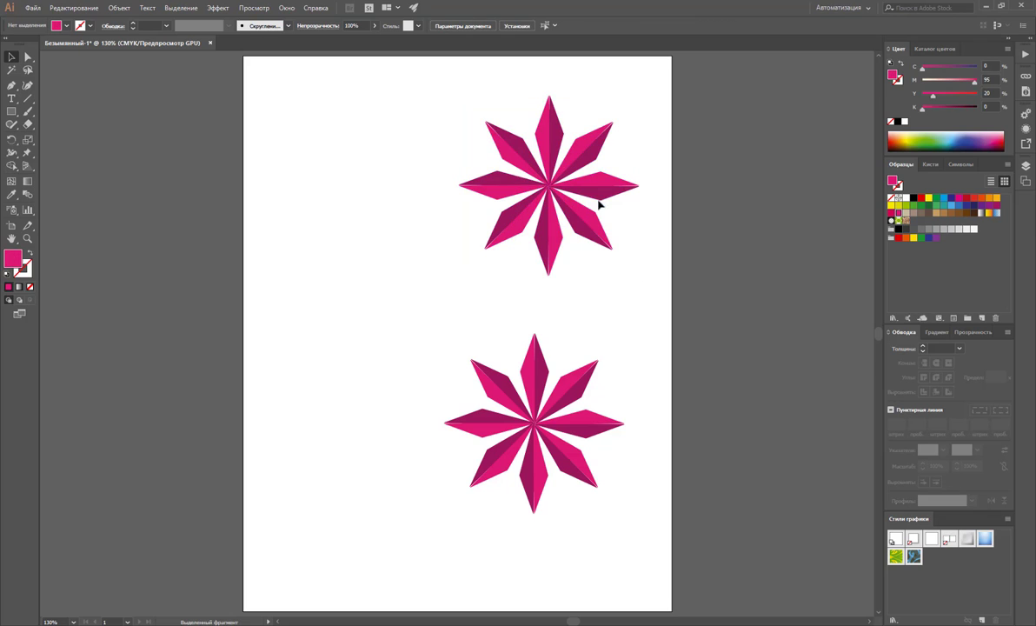
{"action": "left_click_drag", "start_coordinate": [559, 197], "coordinate": [539, 430]}
{"action": "left_click_drag", "start_coordinate": [623, 333], "coordinate": [598, 359]}
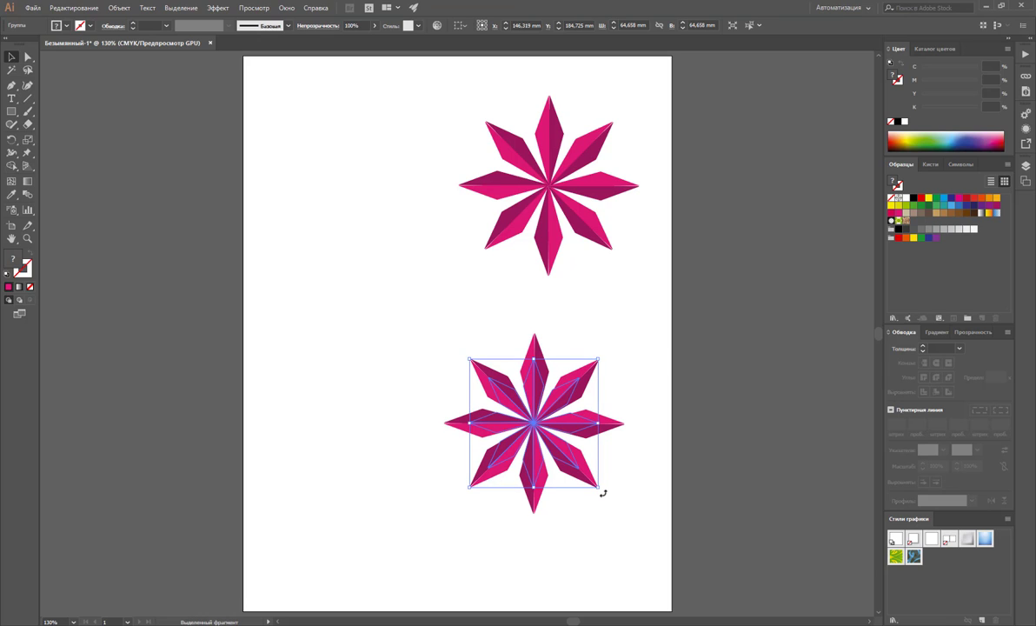
{"action": "left_click_drag", "start_coordinate": [602, 493], "coordinate": [620, 462]}
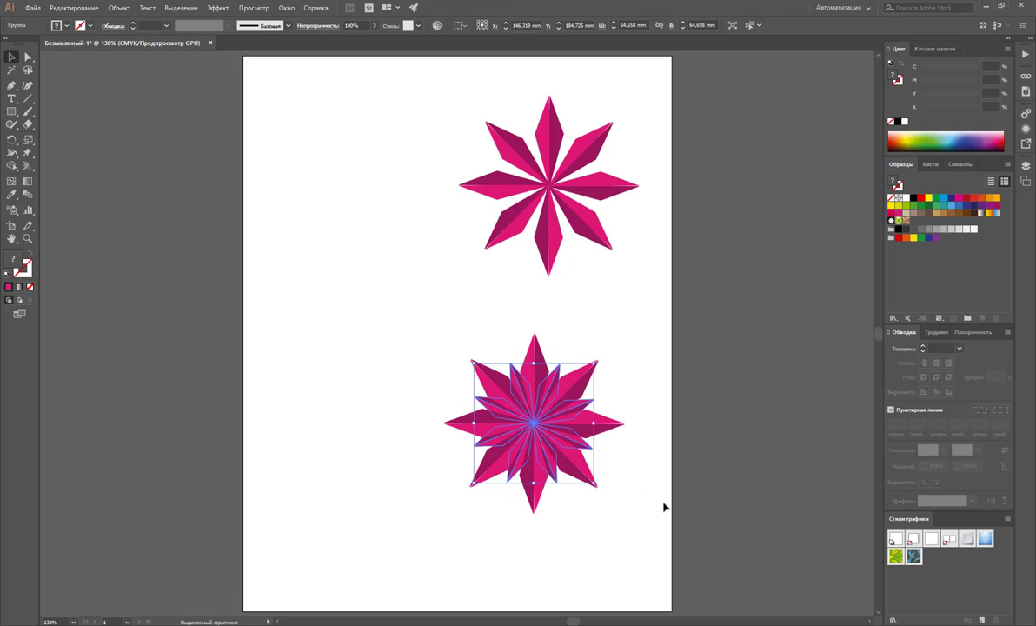
{"action": "left_click", "coordinate": [659, 497]}
Step: Bring the small rotated flower group in the lower design to the front of the stacking order
{"action": "left_click", "coordinate": [557, 374]}
{"action": "right_click", "coordinate": [557, 374]}
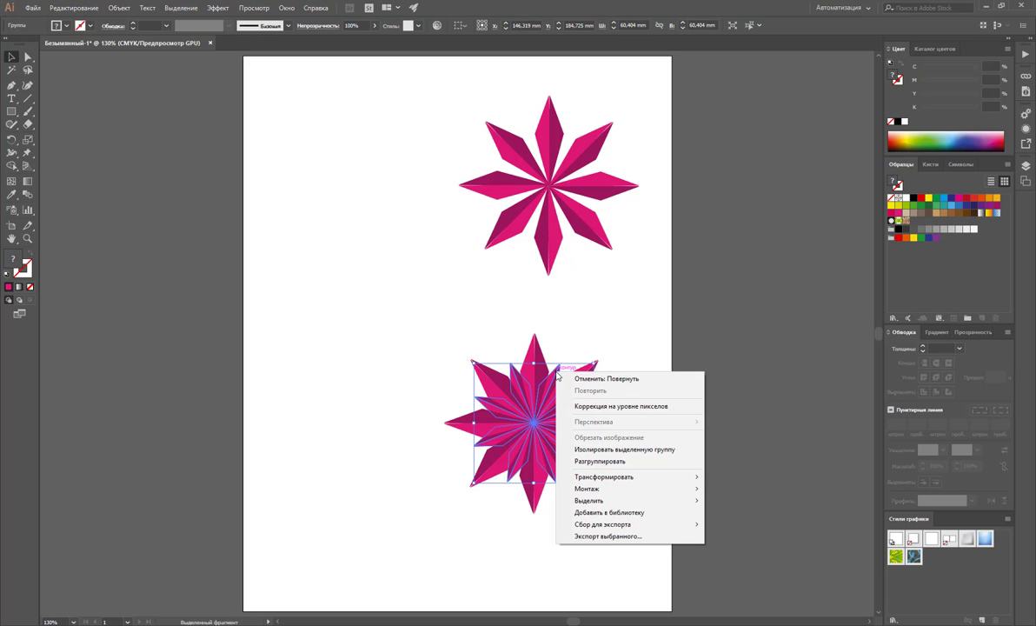
{"action": "mouse_move", "coordinate": [602, 491]}
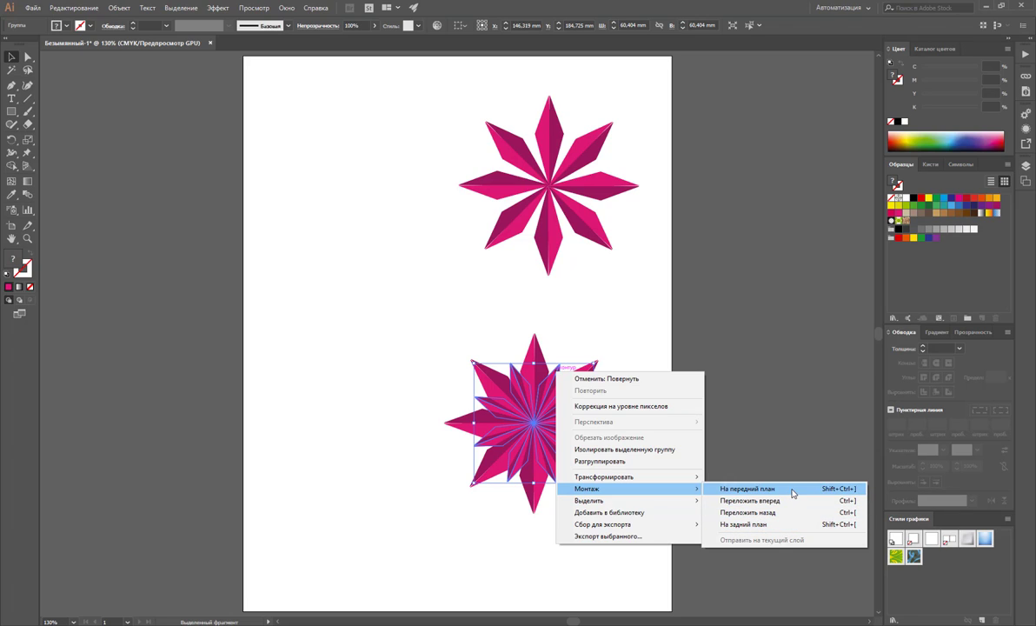
{"action": "left_click", "coordinate": [792, 492]}
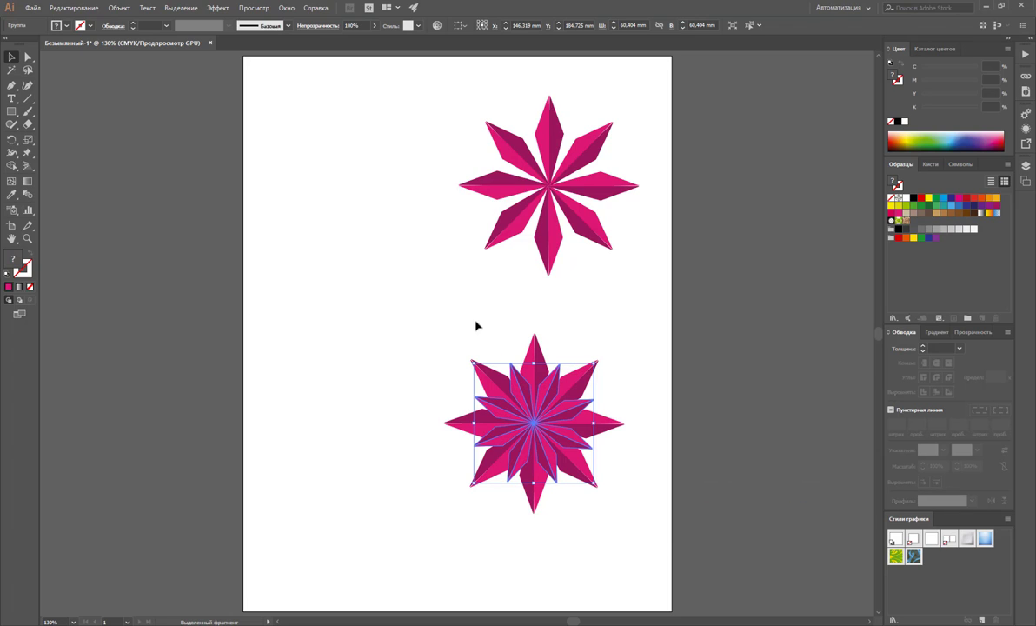
Step: Fill the small inner flower group with the purple swatch (C=75, M=100, Y=0, K=0)
{"action": "left_click", "coordinate": [898, 213]}
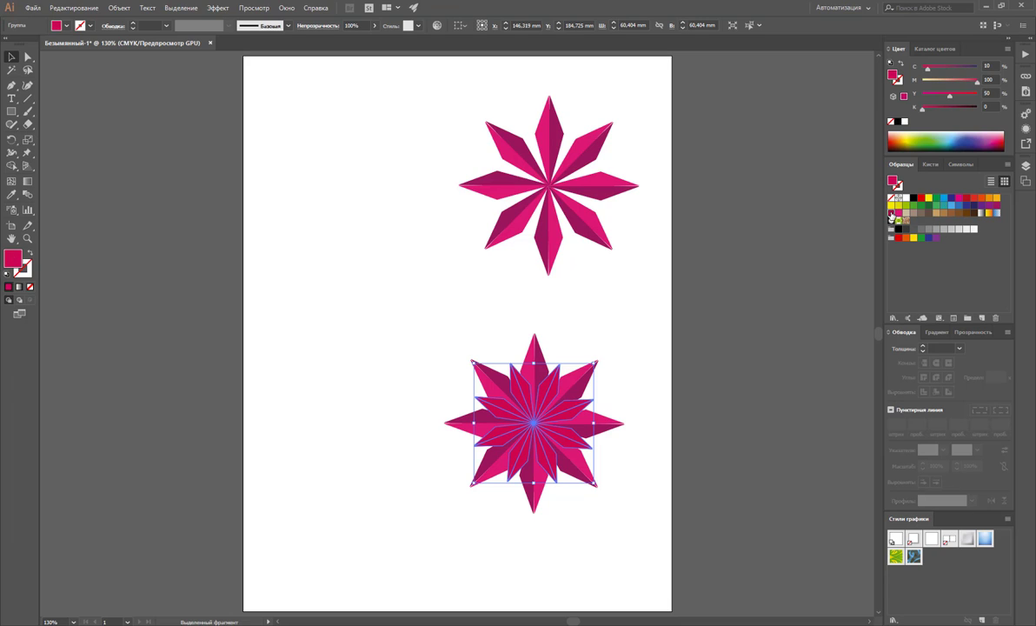
{"action": "left_click", "coordinate": [982, 205]}
{"action": "left_click", "coordinate": [657, 323]}
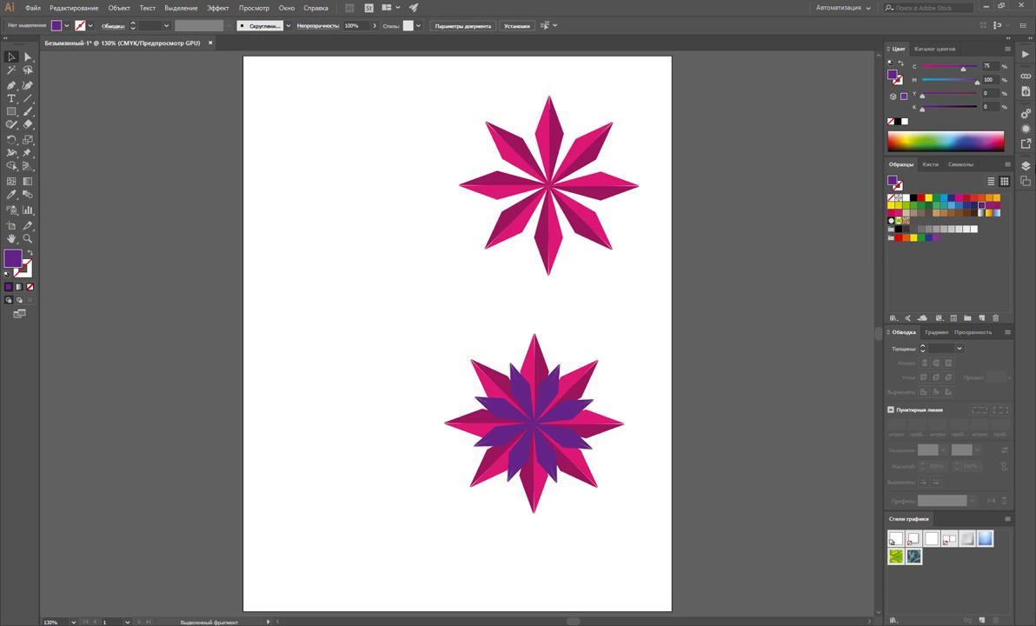
Step: Try bringing the pink half of the lower flower's upper-right petal to the front, and undo the stacking change
{"action": "left_click", "coordinate": [561, 378]}
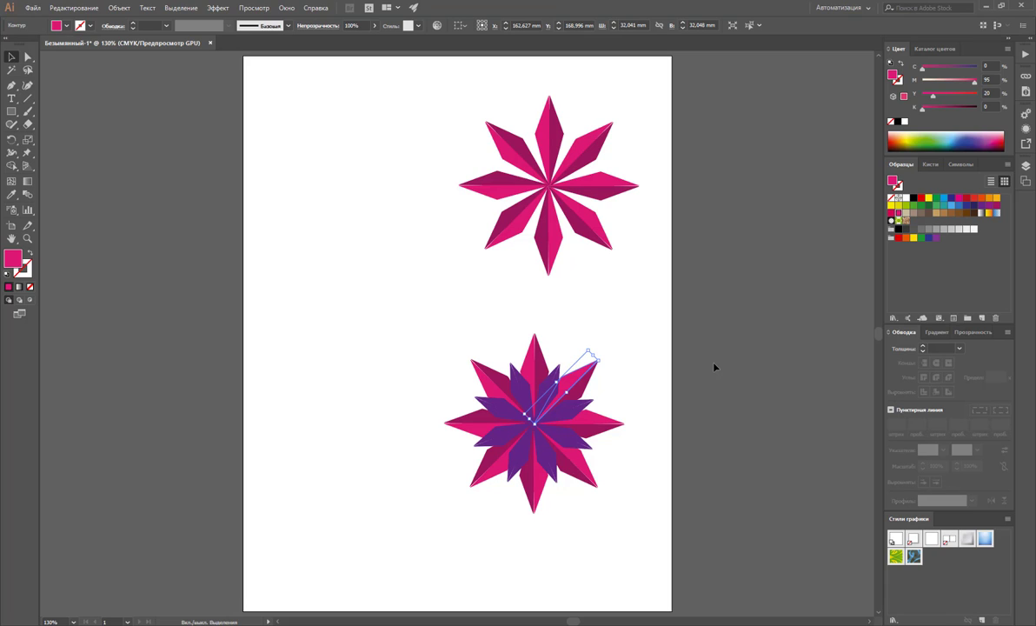
{"action": "right_click", "coordinate": [574, 373]}
{"action": "mouse_move", "coordinate": [643, 542]}
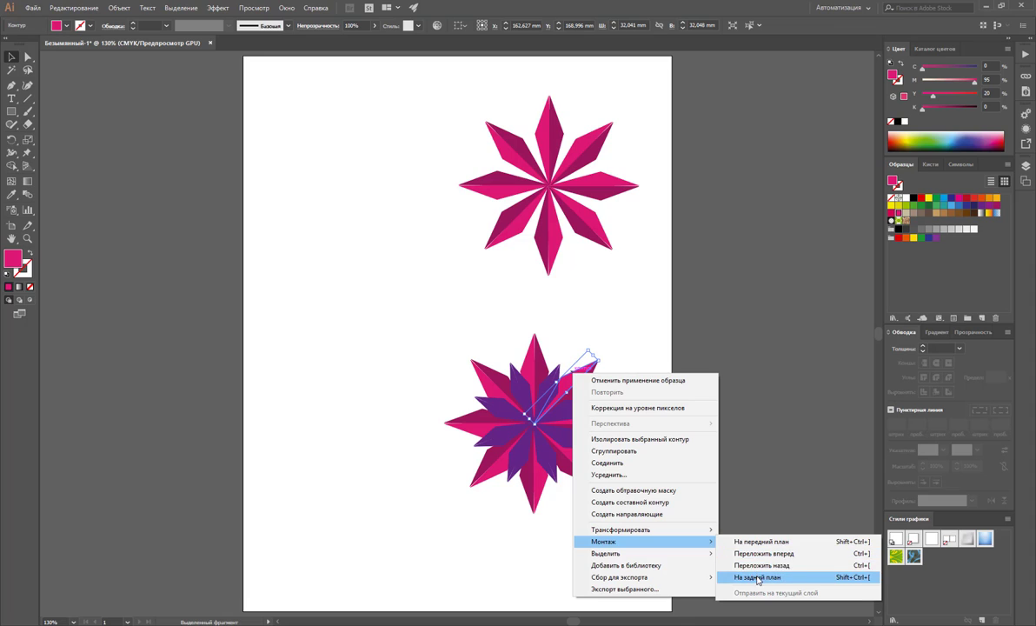
{"action": "left_click", "coordinate": [761, 541]}
{"action": "left_click", "coordinate": [700, 453]}
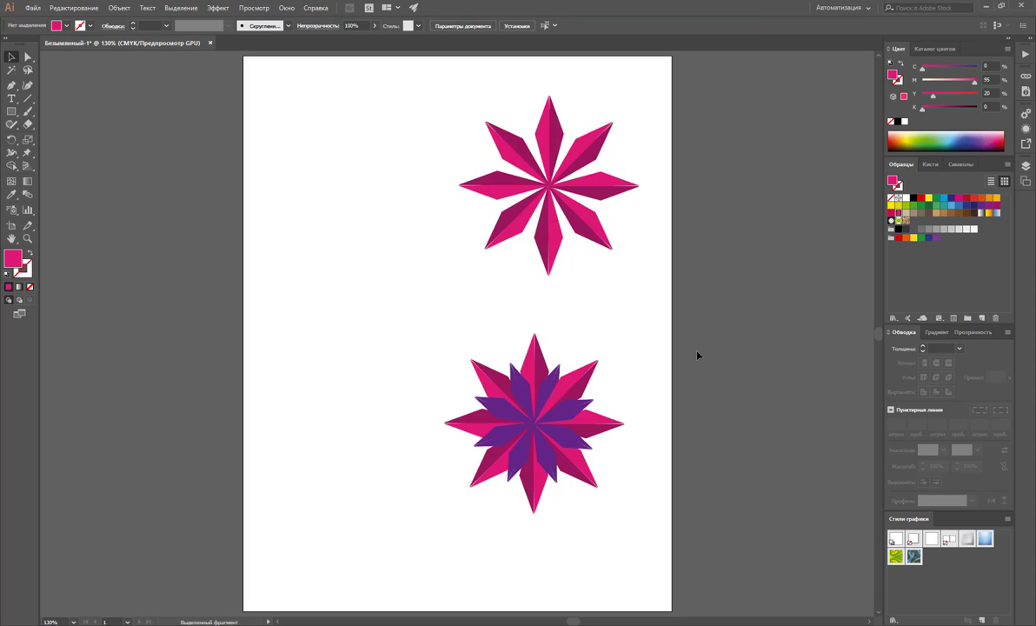
{"action": "left_click", "coordinate": [597, 374]}
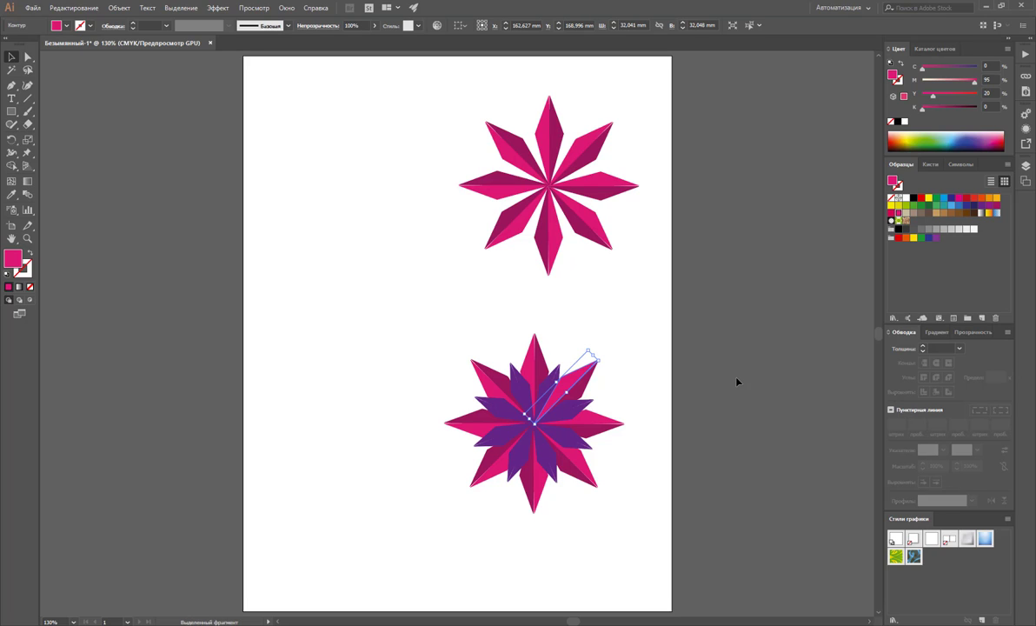
{"action": "key", "text": "a"}
{"action": "key", "text": "ctrl+z"}
Step: Show a close-up of the lower flower and expand layer "Слой 1" to list its individual objects
{"action": "left_click", "coordinate": [27, 238]}
{"action": "left_click", "coordinate": [531, 382]}
{"action": "left_click", "coordinate": [465, 334]}
{"action": "left_click", "coordinate": [465, 335]}
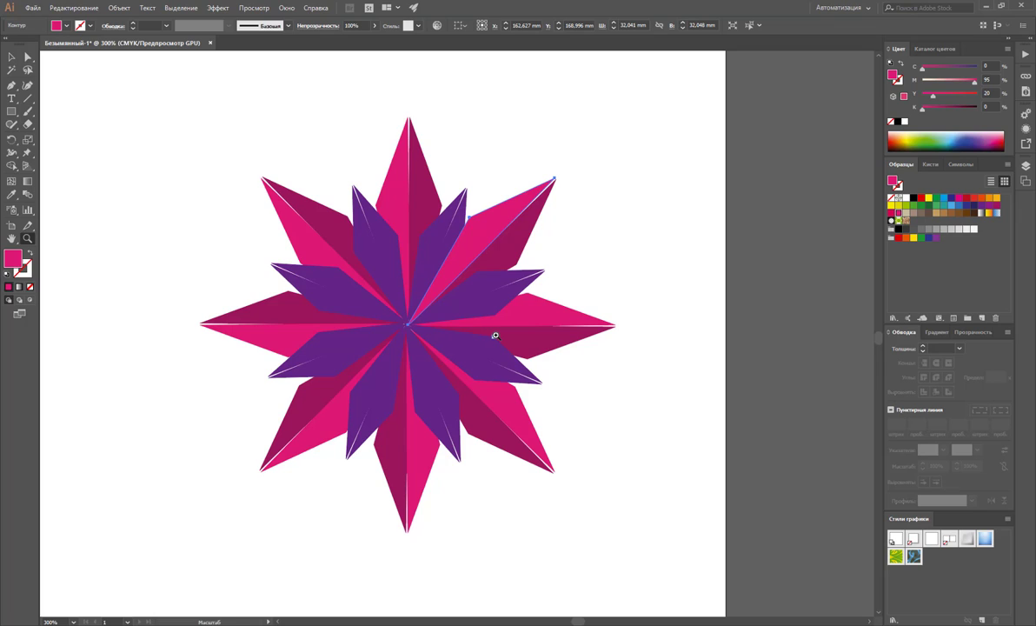
{"action": "left_click", "coordinate": [496, 336]}
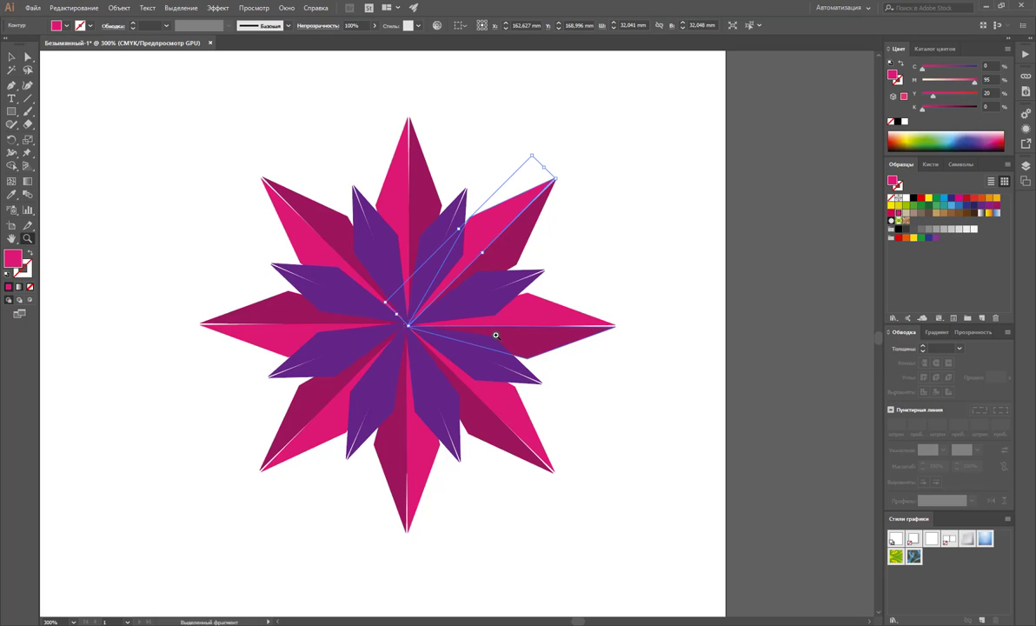
{"action": "left_click", "coordinate": [495, 335]}
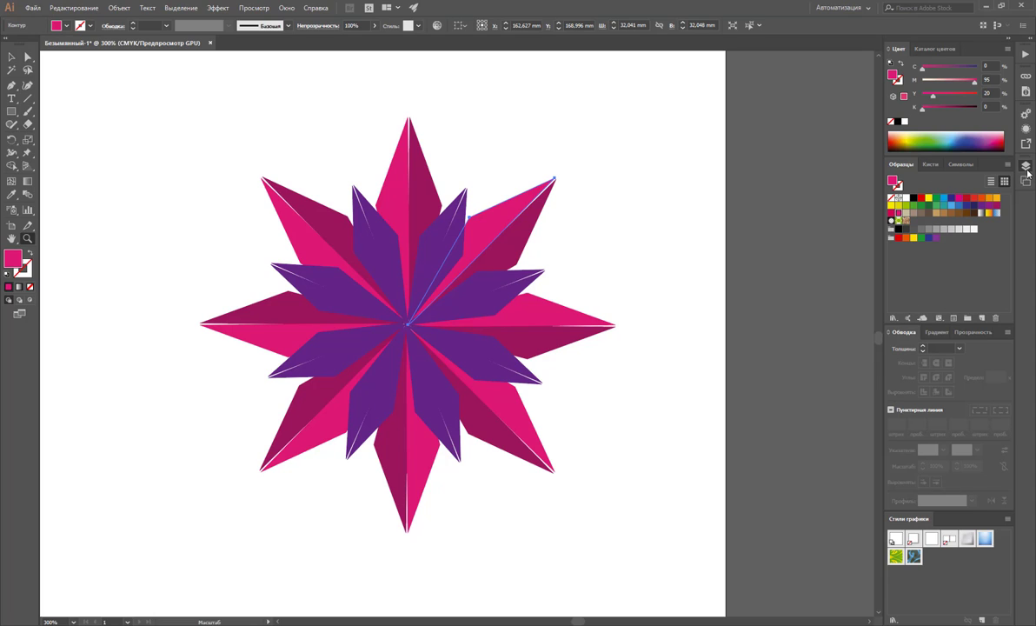
{"action": "left_click", "coordinate": [1028, 170]}
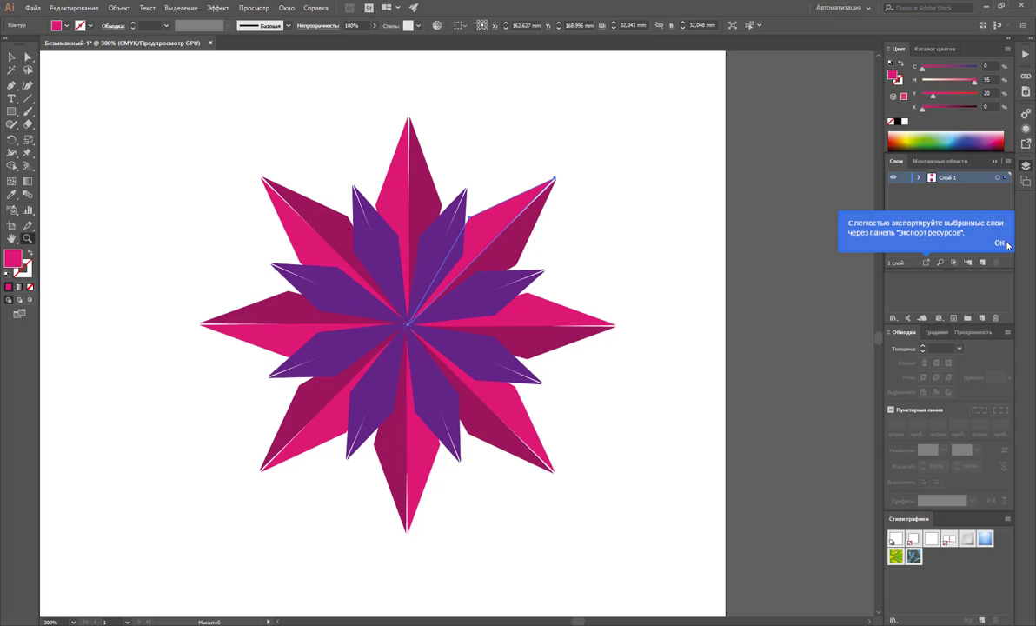
{"action": "left_click", "coordinate": [999, 243]}
{"action": "left_click", "coordinate": [1027, 168]}
{"action": "left_click", "coordinate": [1027, 169]}
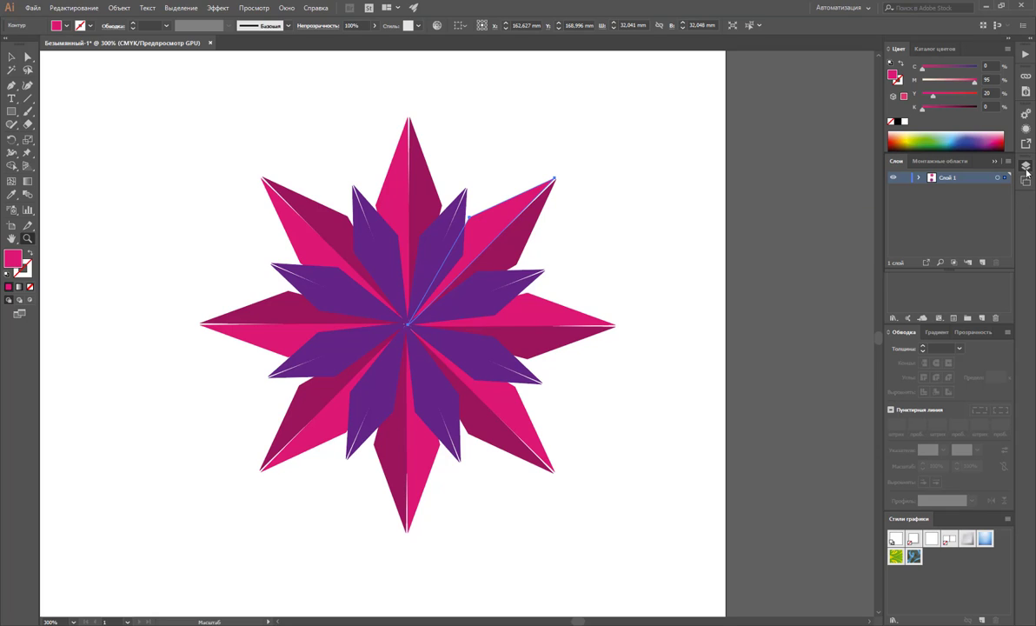
{"action": "left_click", "coordinate": [920, 178]}
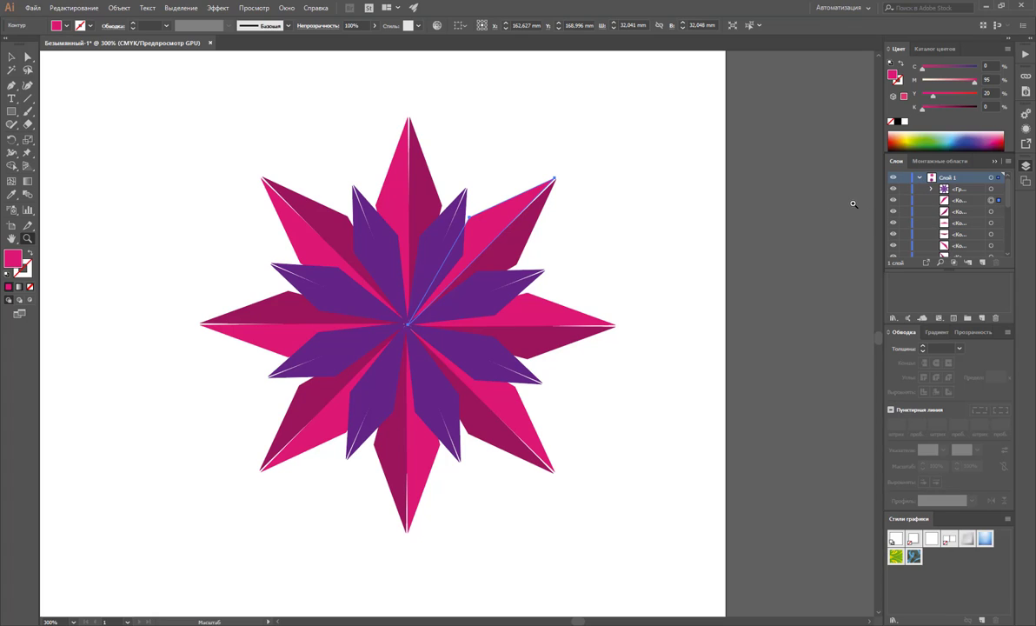
Step: Move the selected pink petal half one level forward over the purple flower, and send it one level backward beneath it
{"action": "key", "text": "ctrl+d"}
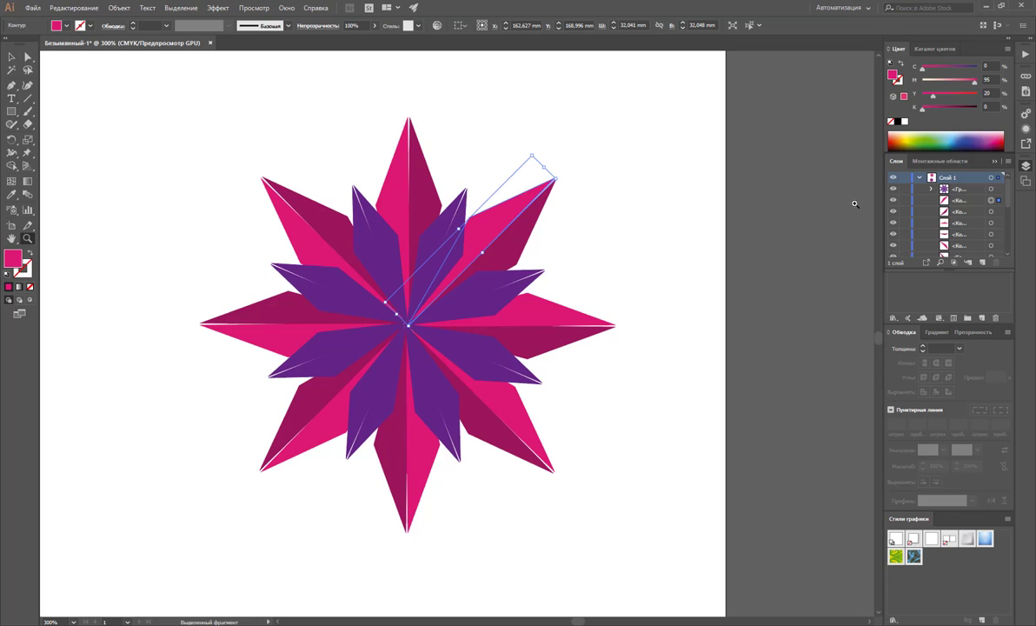
{"action": "key", "text": "ctrl+bracketleft"}
{"action": "key", "text": "ctrl+bracketright"}
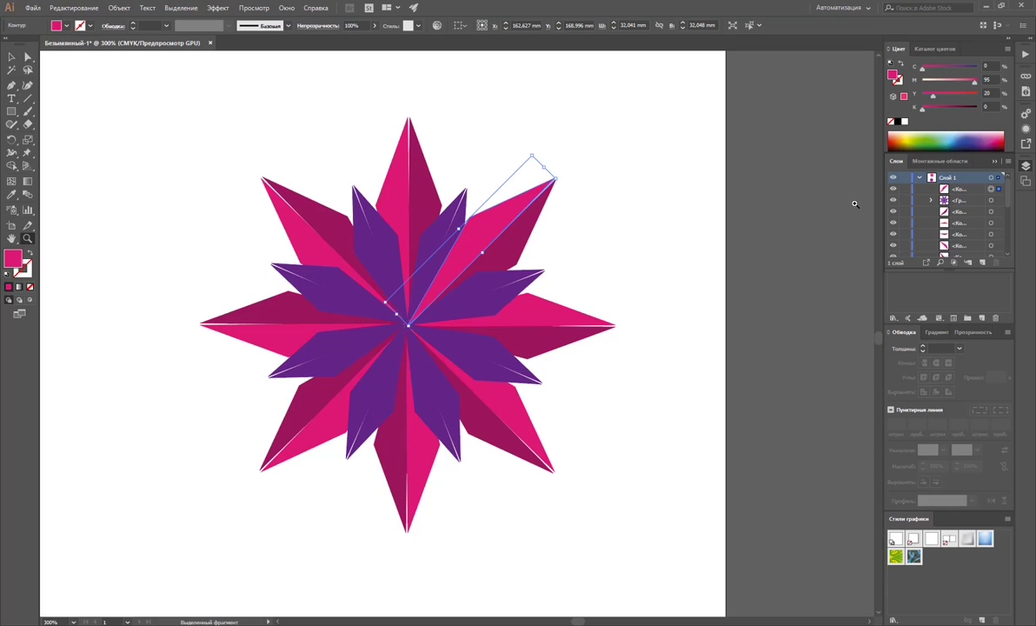
{"action": "key", "text": "z"}
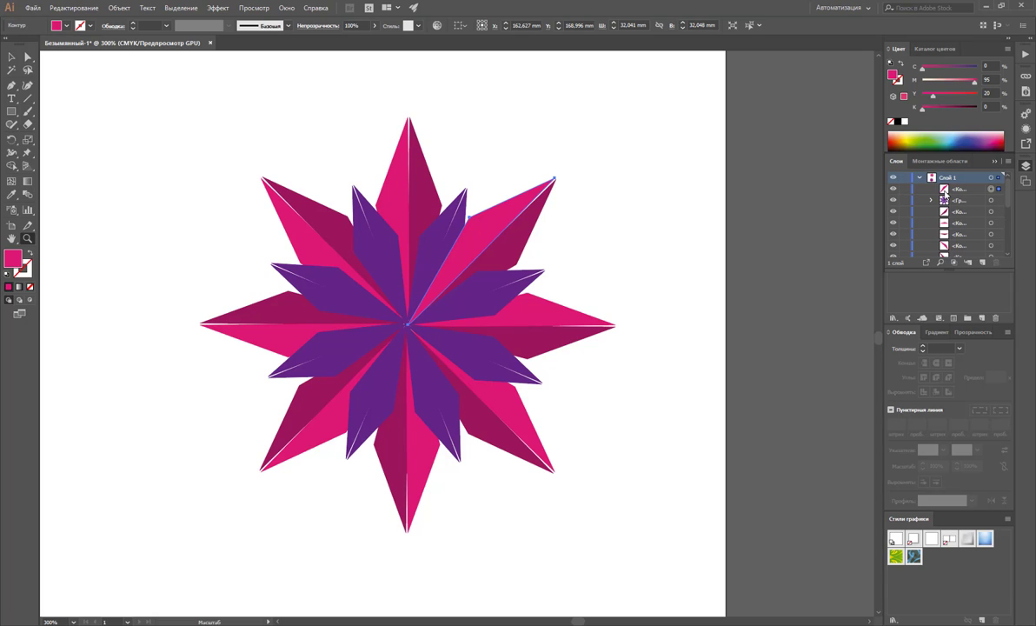
{"action": "key", "text": "ctrl"}
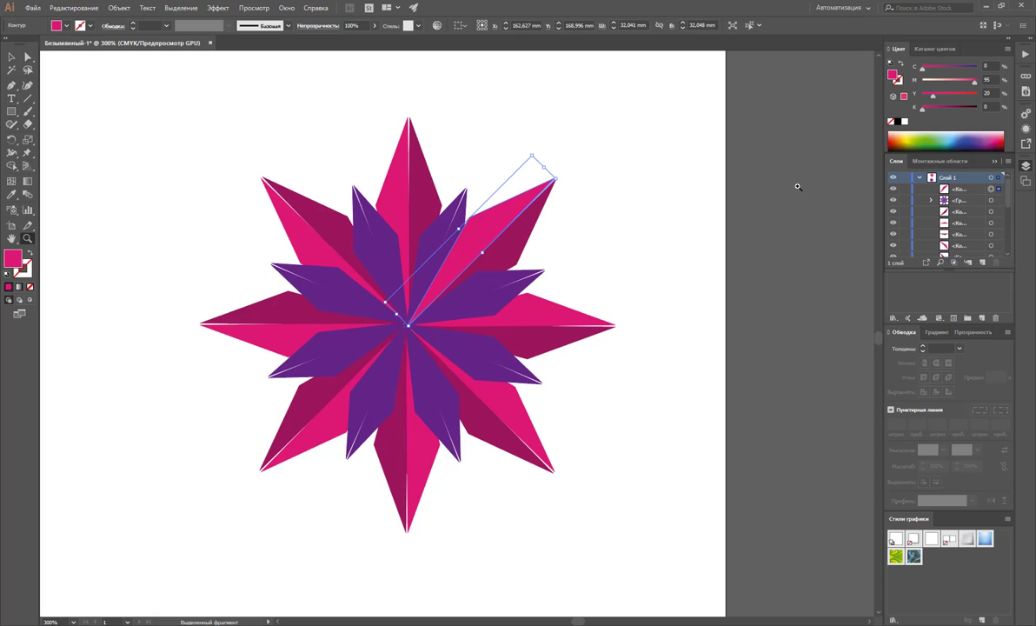
{"action": "key", "text": "ctrl+bracketleft"}
{"action": "left_click", "coordinate": [664, 220]}
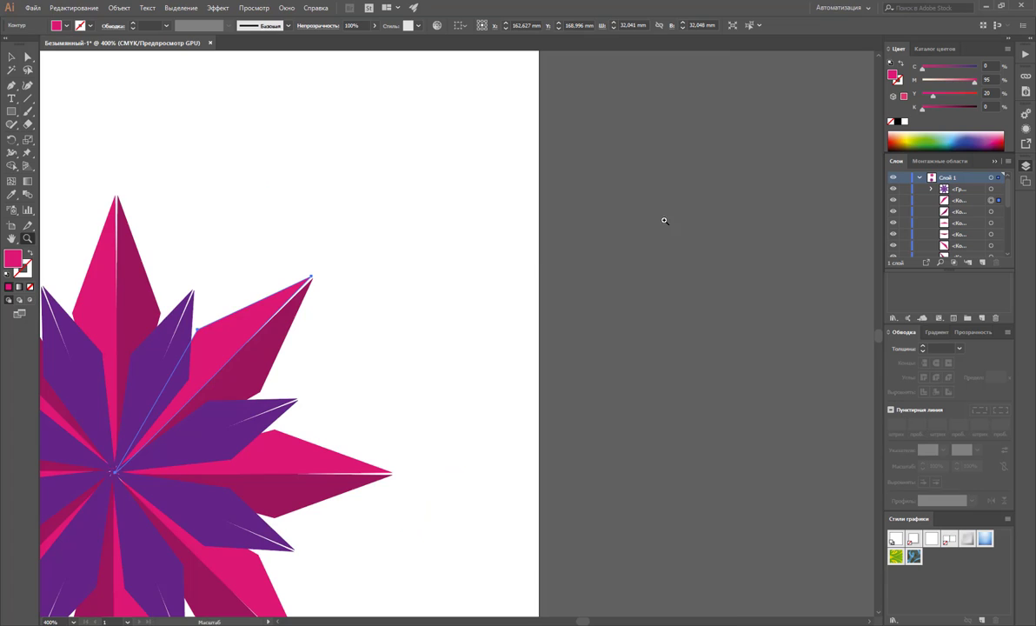
{"action": "key", "text": "ctrl+0"}
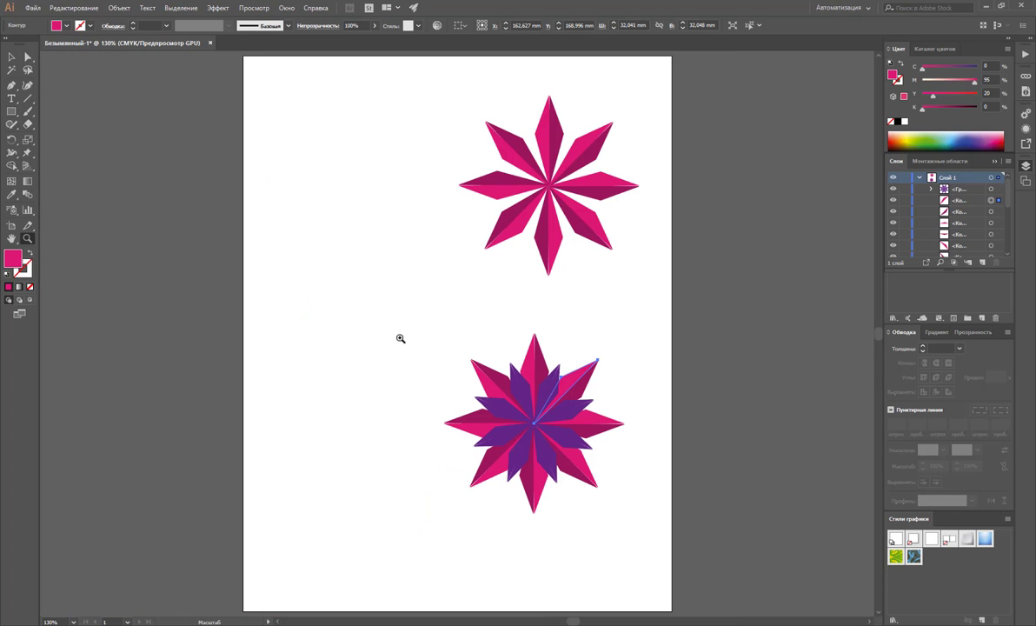
Step: Move the upper-right petal's pink half two positions lower in the object order of layer "Слой 1"
{"action": "left_click_drag", "start_coordinate": [443, 330], "coordinate": [566, 403]}
{"action": "scroll", "coordinate": [566, 403], "scroll_direction": "down", "scroll_amount": 3}
{"action": "scroll", "coordinate": [609, 374], "scroll_direction": "down", "scroll_amount": 4}
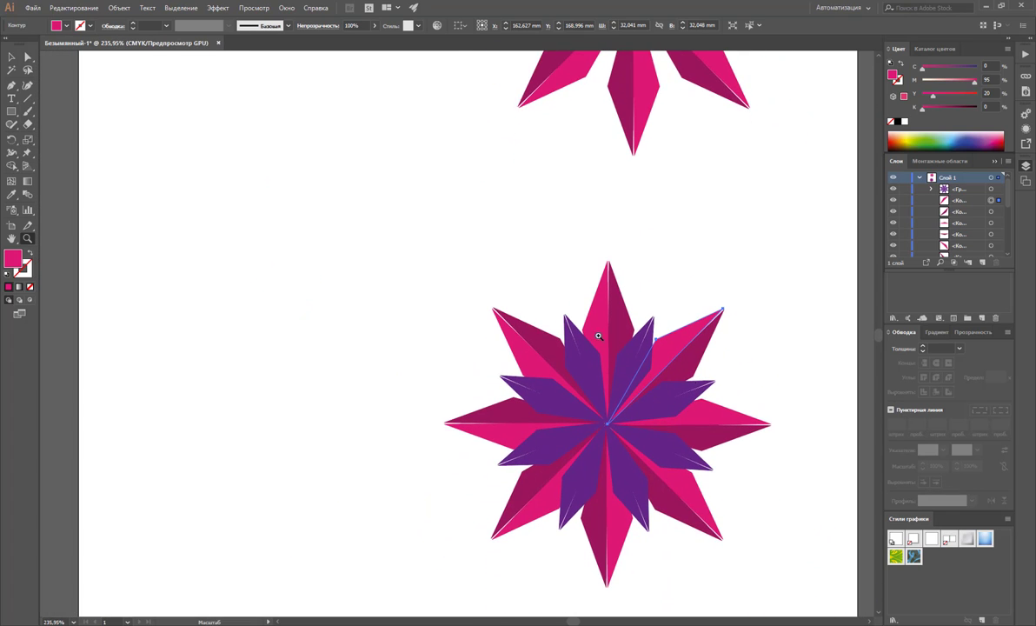
{"action": "left_click", "coordinate": [12, 56]}
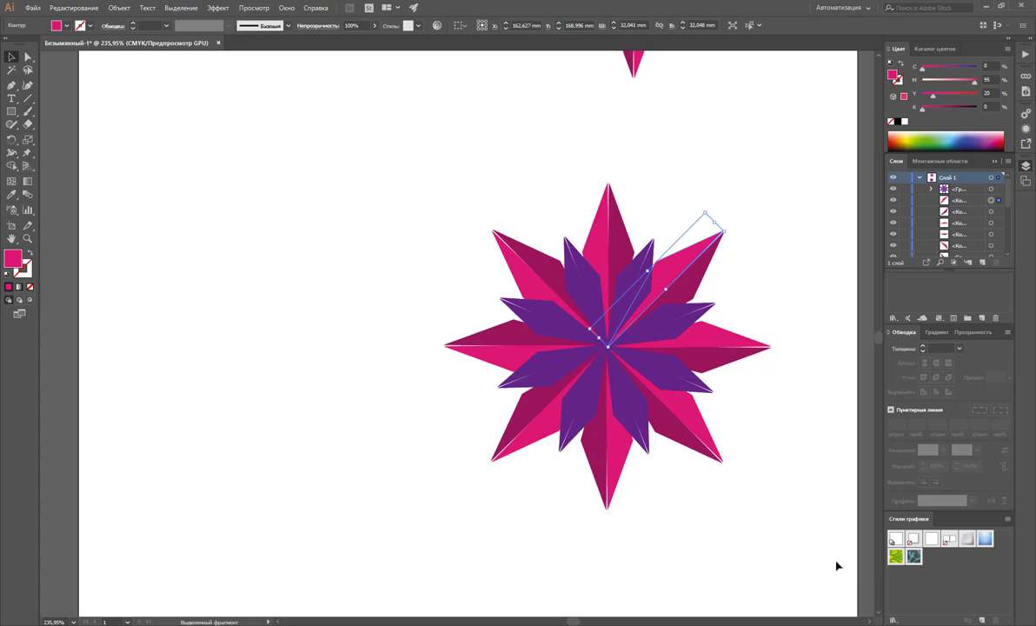
{"action": "left_click", "coordinate": [872, 622]}
{"action": "left_click_drag", "start_coordinate": [872, 623], "coordinate": [872, 622]}
{"action": "left_click", "coordinate": [674, 487]}
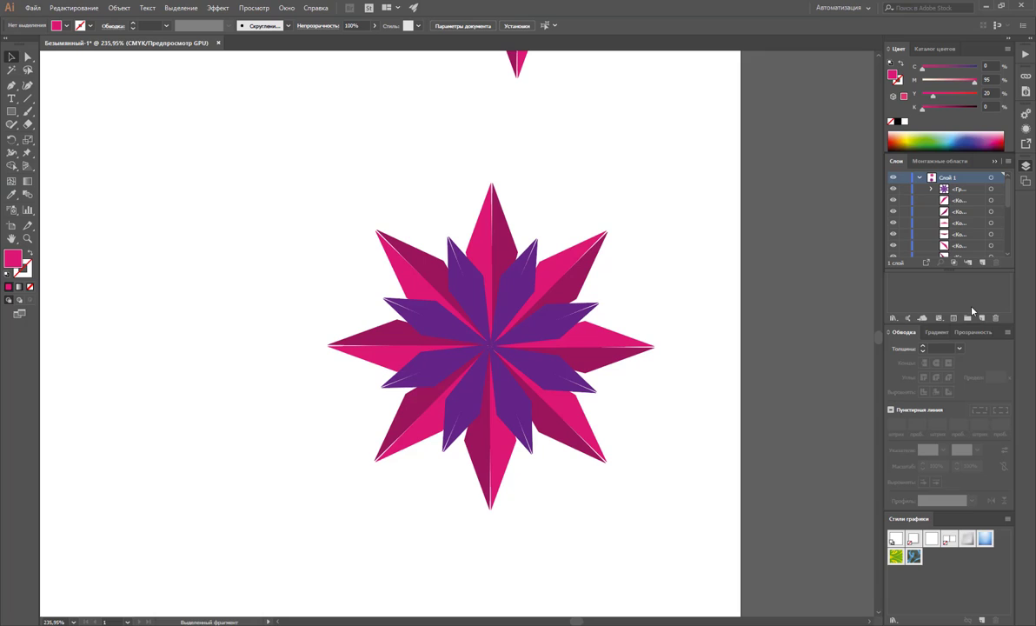
{"action": "left_click", "coordinate": [958, 201]}
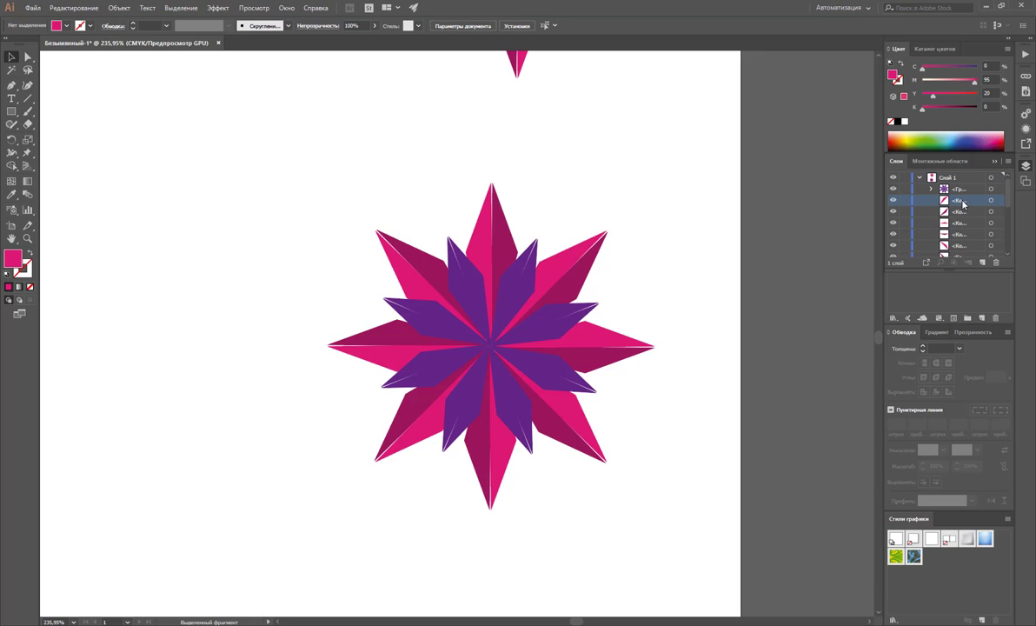
{"action": "left_click_drag", "start_coordinate": [965, 204], "coordinate": [966, 229]}
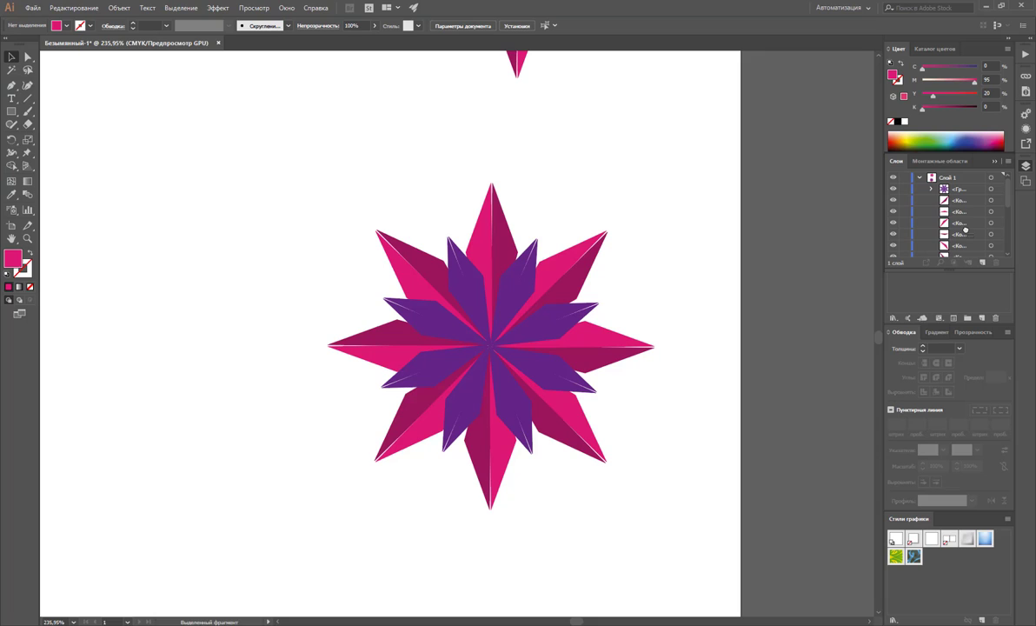
Step: Select the reordered petal half through its layer entry, deselect it, and check the bottom petal's pink half by selecting it on the artboard
{"action": "left_click", "coordinate": [991, 224]}
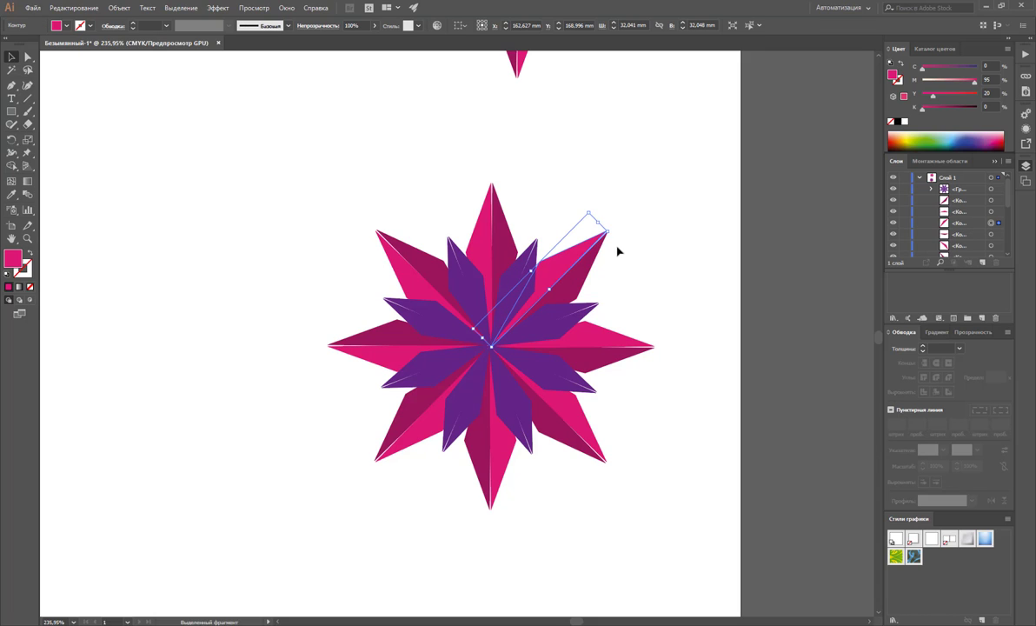
{"action": "left_click", "coordinate": [673, 266]}
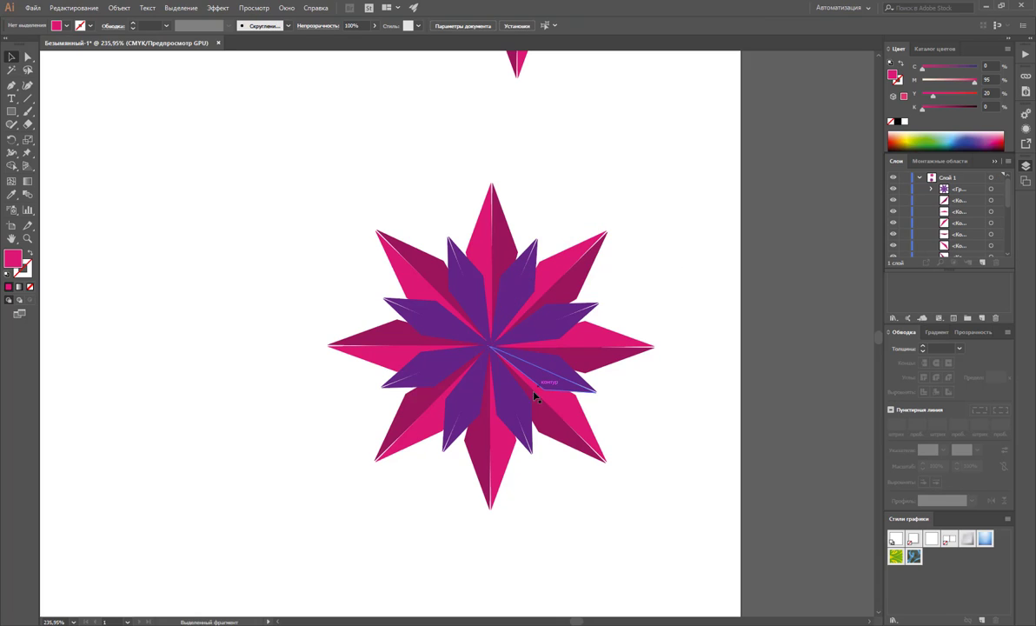
{"action": "left_click", "coordinate": [502, 452]}
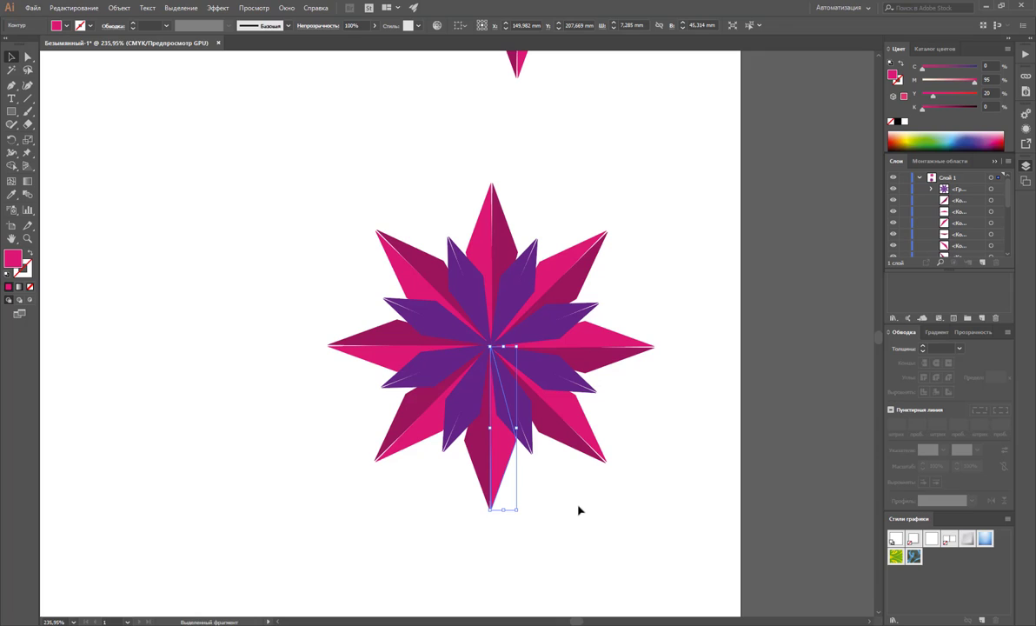
{"action": "left_click", "coordinate": [690, 309]}
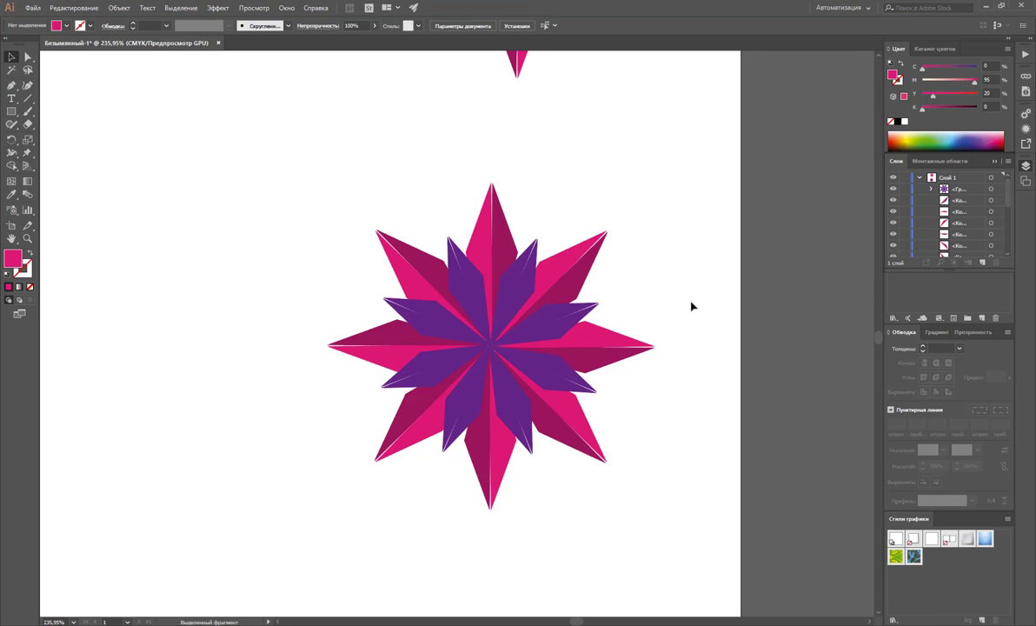
{"action": "scroll", "coordinate": [692, 306], "scroll_direction": "down", "scroll_amount": 1}
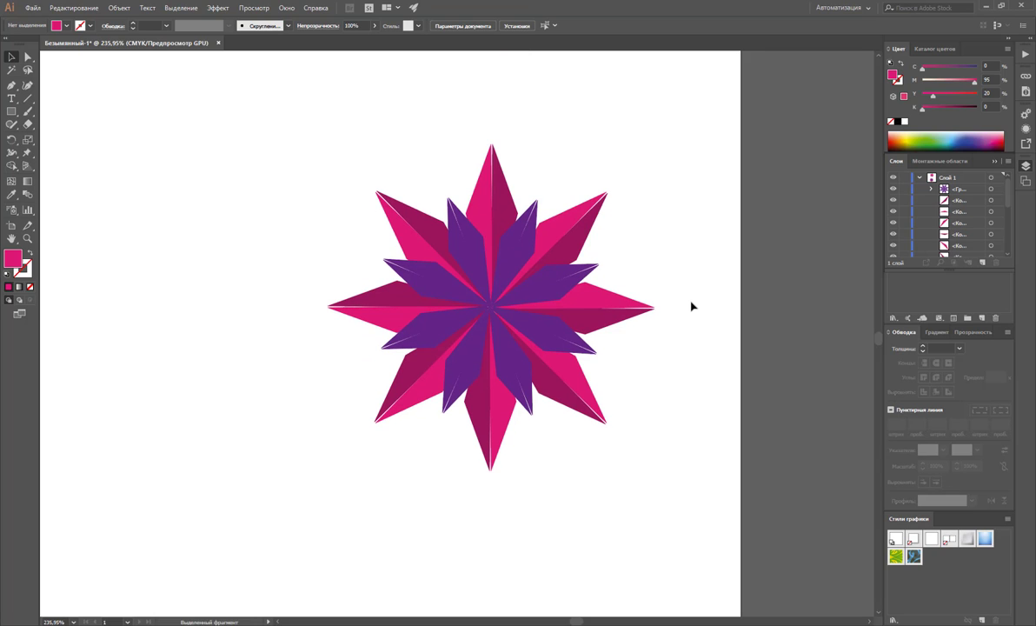